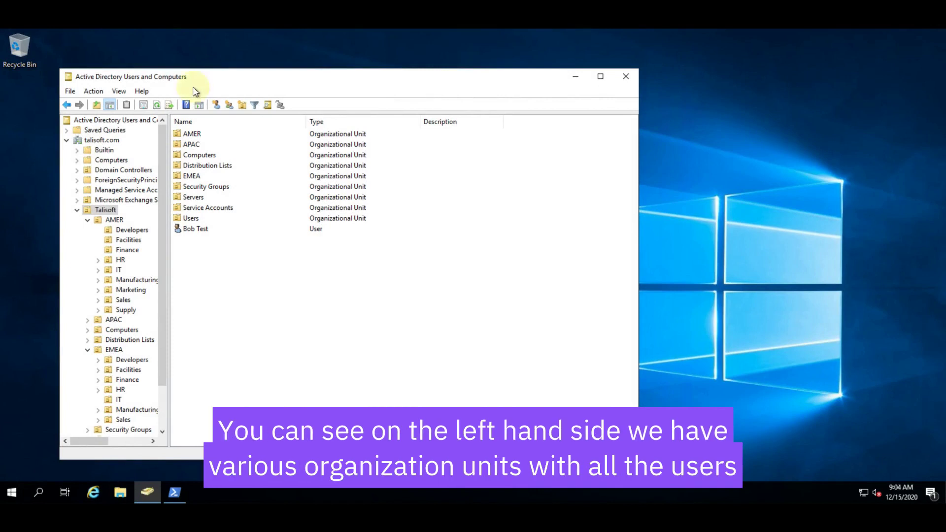
Show the user accounts in the talisoft.com > Talisoft > AMER > Facilities OU.
left_click(128, 241)
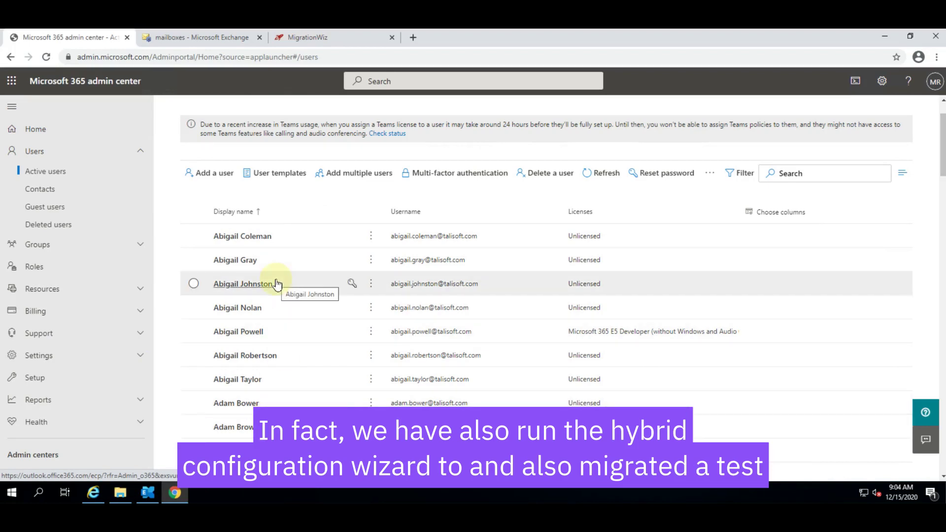
Switch to the 'mailboxes - Microsoft Exchange' page to review Exchange mailboxes.
left_click(206, 40)
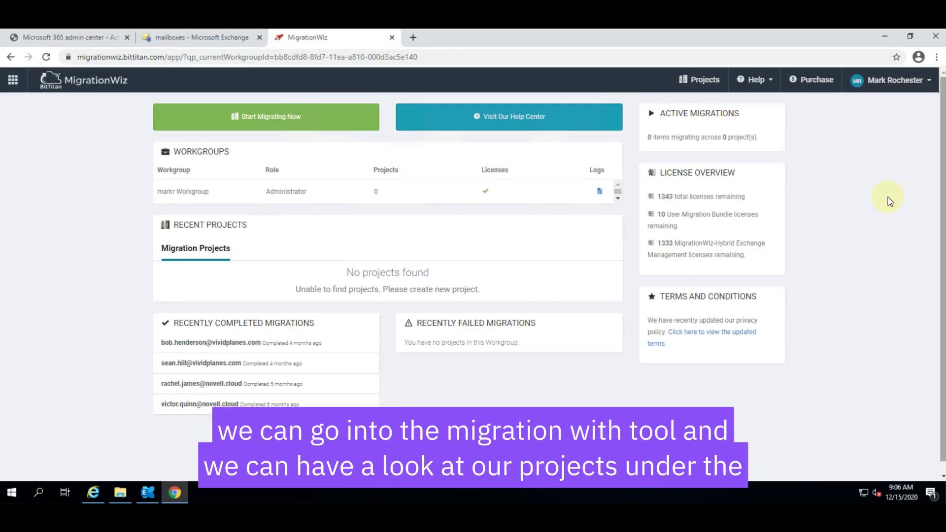
Start a new Hybrid Exchange Management project from the Hybrid Projects list.
left_click(250, 117)
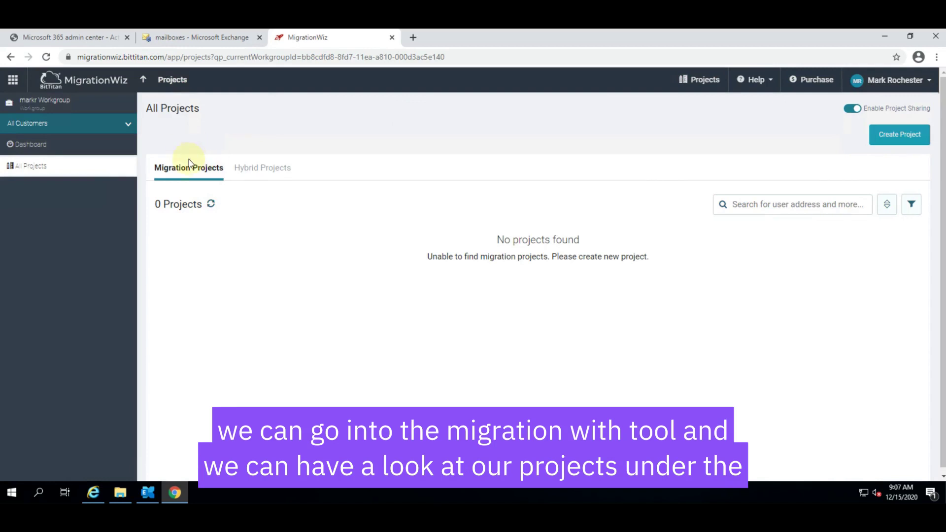
left_click(268, 170)
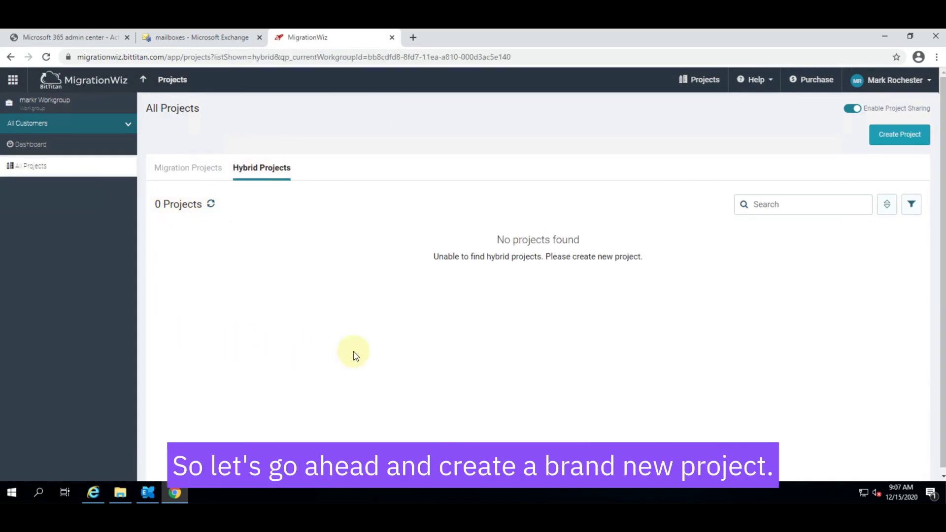
left_click(904, 137)
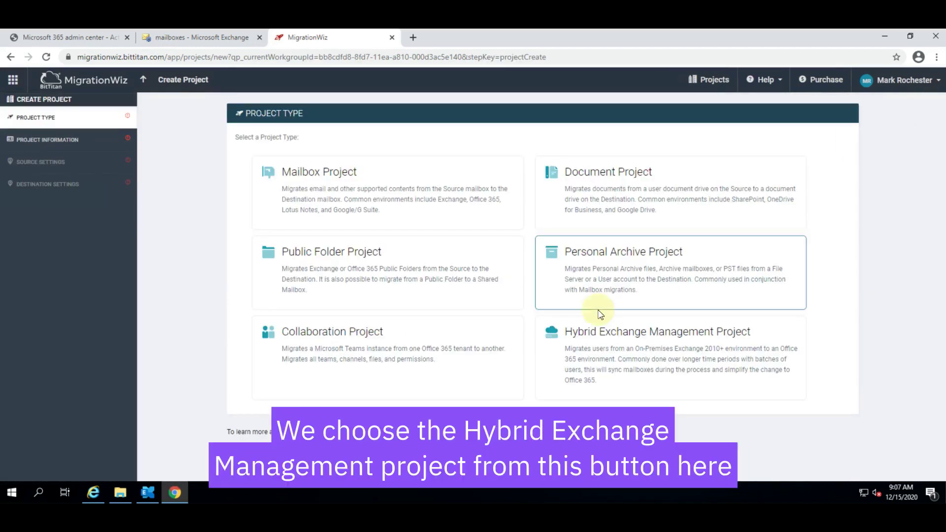
left_click(646, 362)
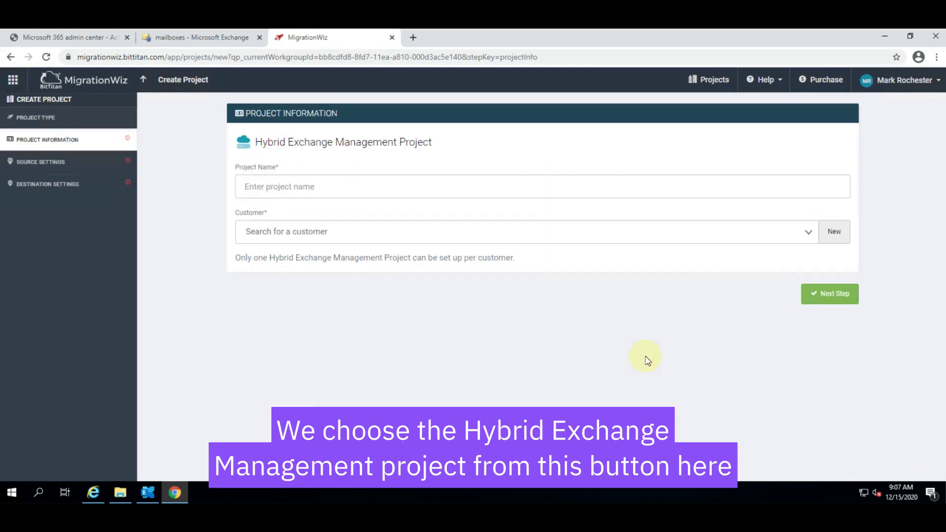
Name the project 'Talisoft' and add and save a new Talisoft customer for it.
left_click(358, 187)
type("Ta")
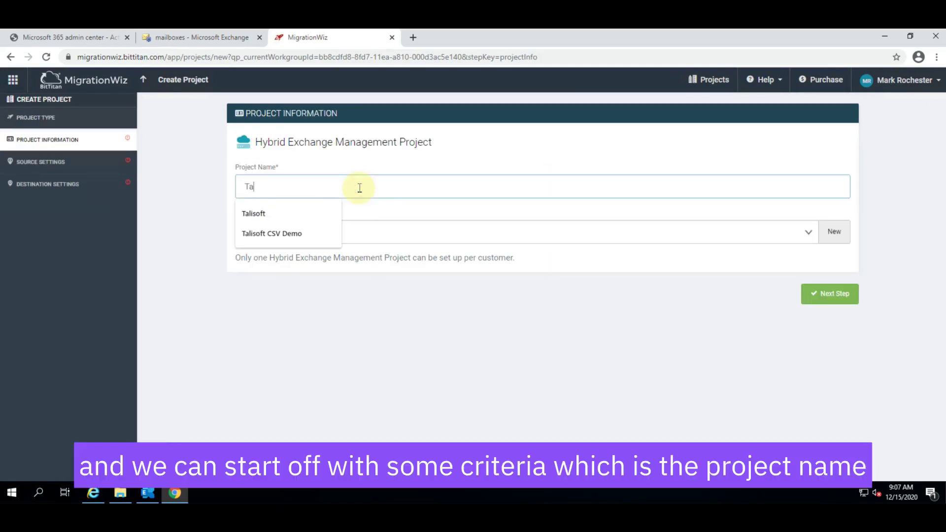
type("lisoft")
left_click(598, 259)
left_click(832, 238)
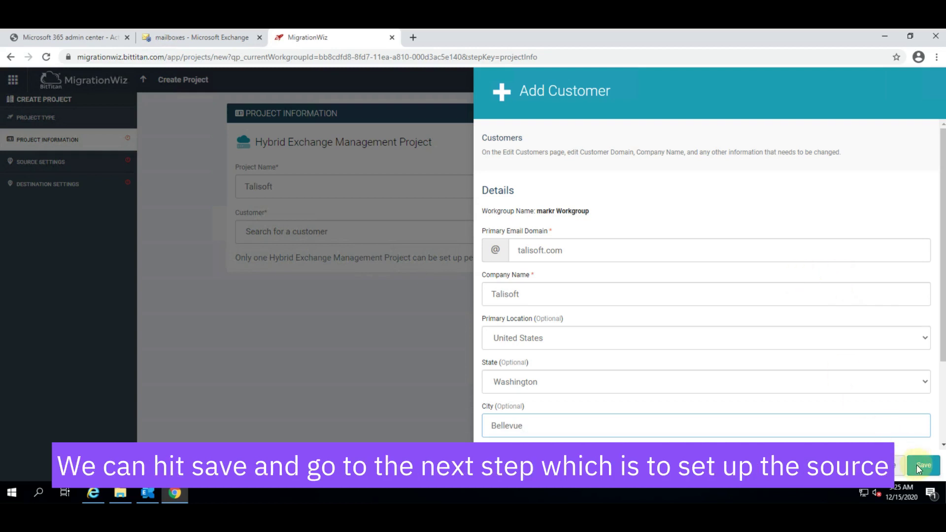
left_click(929, 472)
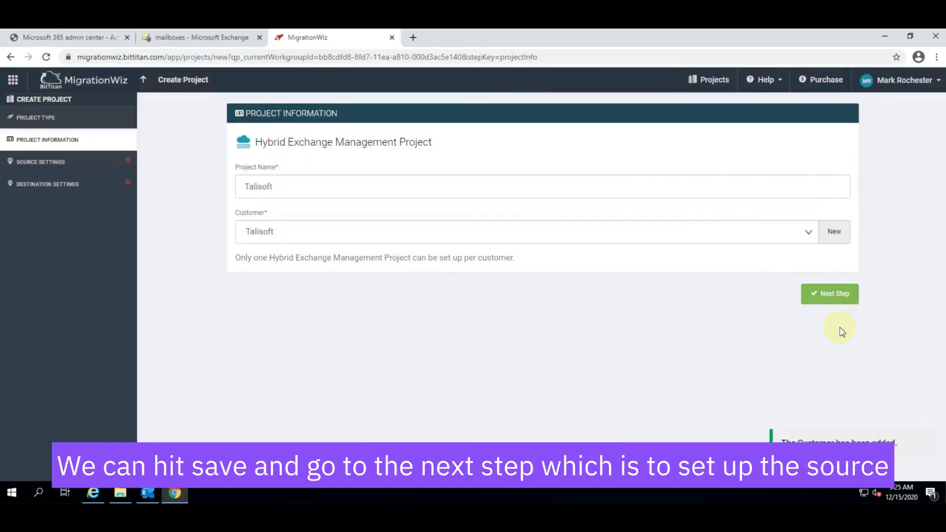
Add a new source endpoint named 'On Premises Exchange'.
left_click(825, 296)
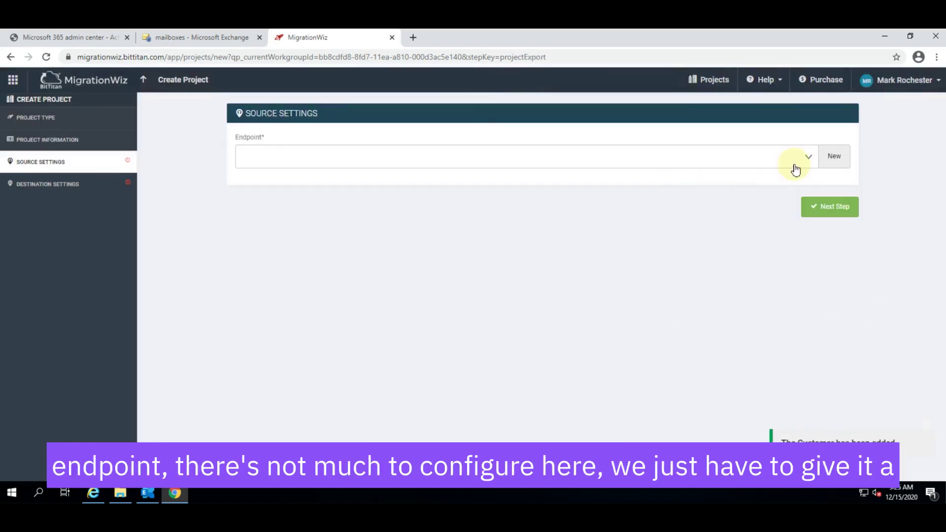
left_click(833, 157)
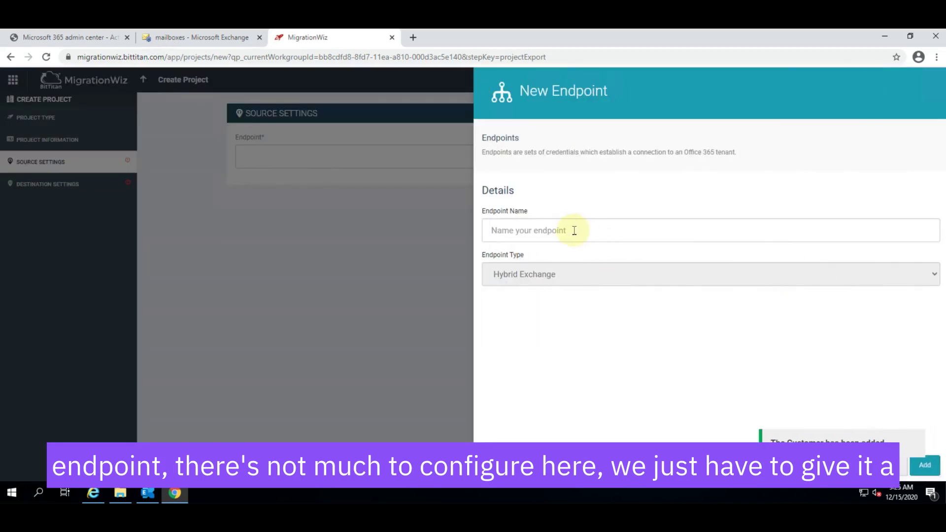
left_click(575, 230)
type("On P")
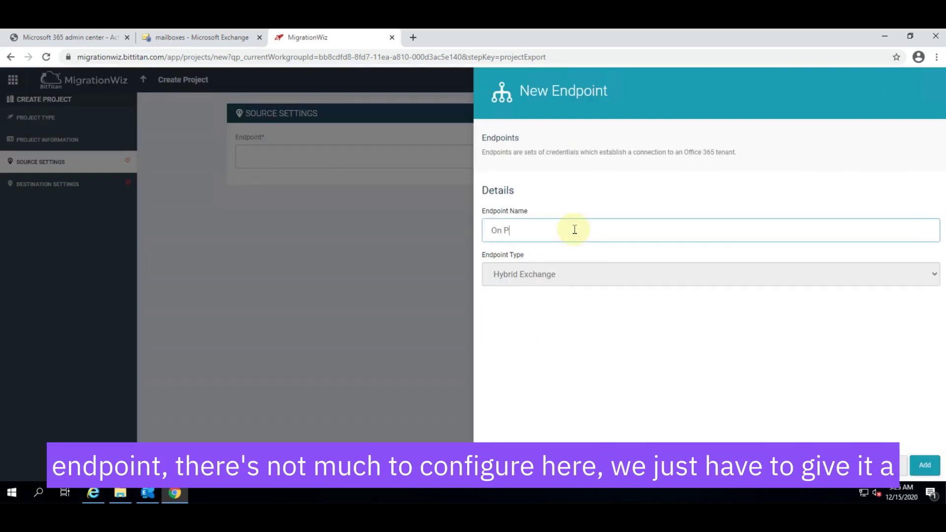
type("remises E")
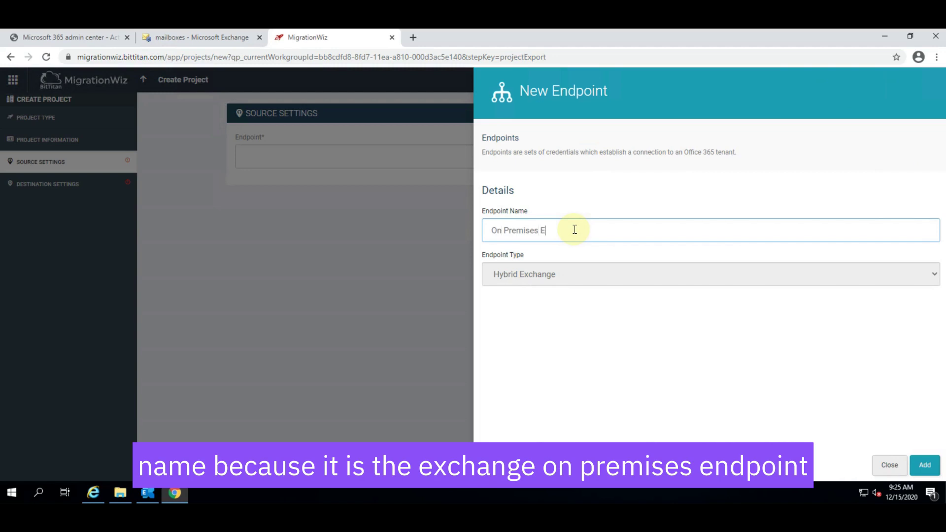
type("xchange")
left_click(924, 465)
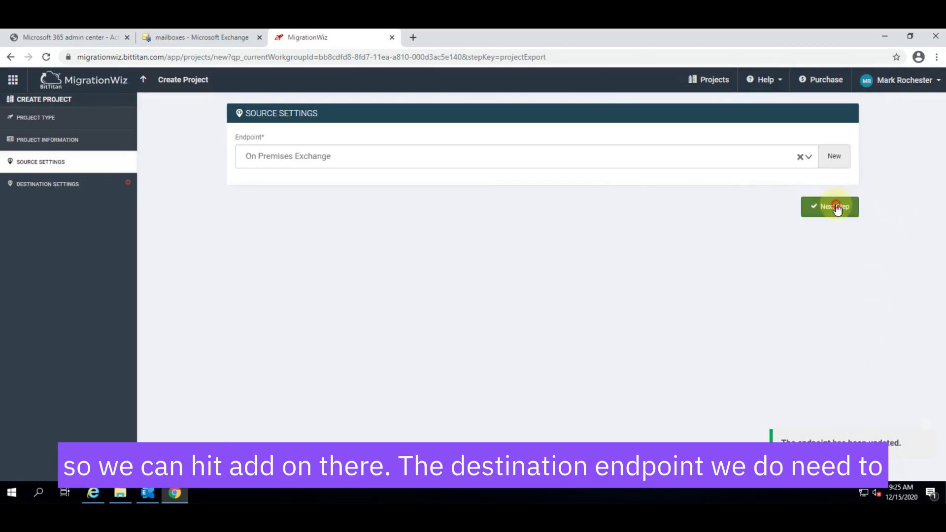
Add the Talisoft Office 365 Tenant as the new destination endpoint.
left_click(837, 207)
left_click(834, 156)
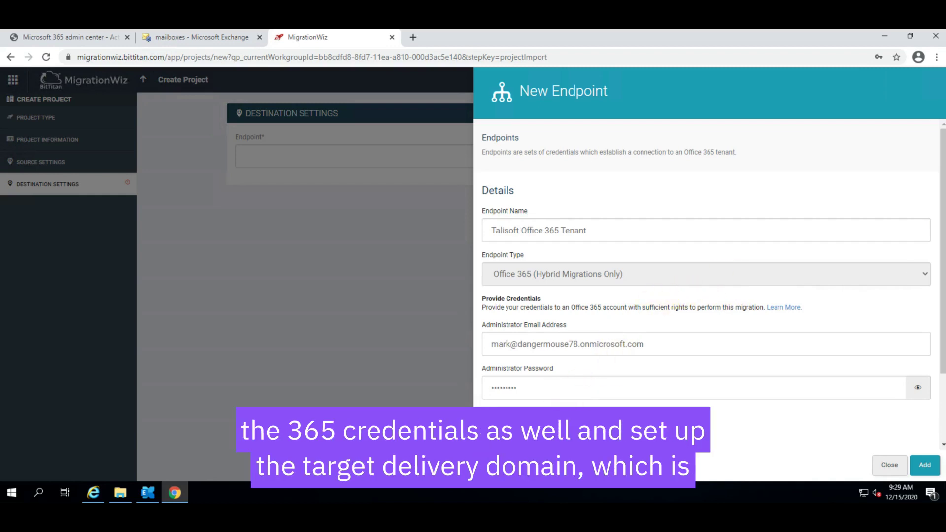
scroll(614, 409, "down", 1)
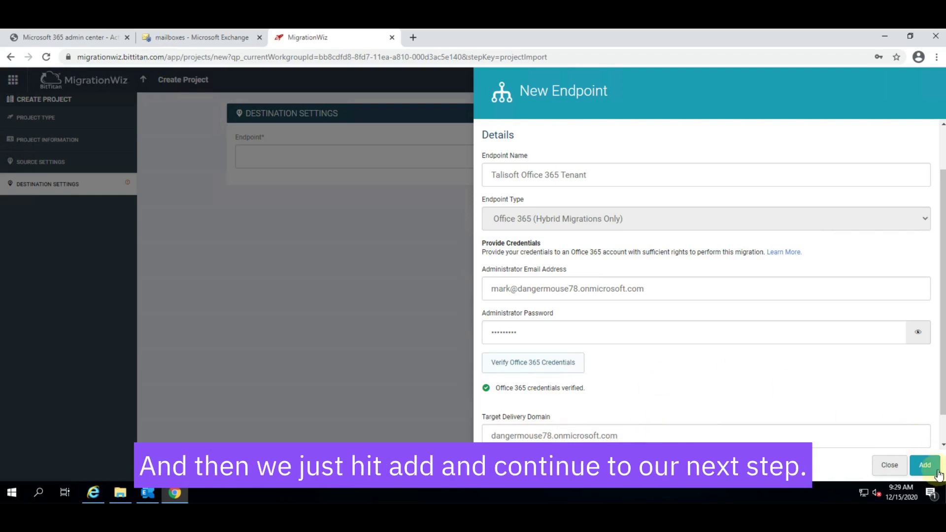
left_click(925, 464)
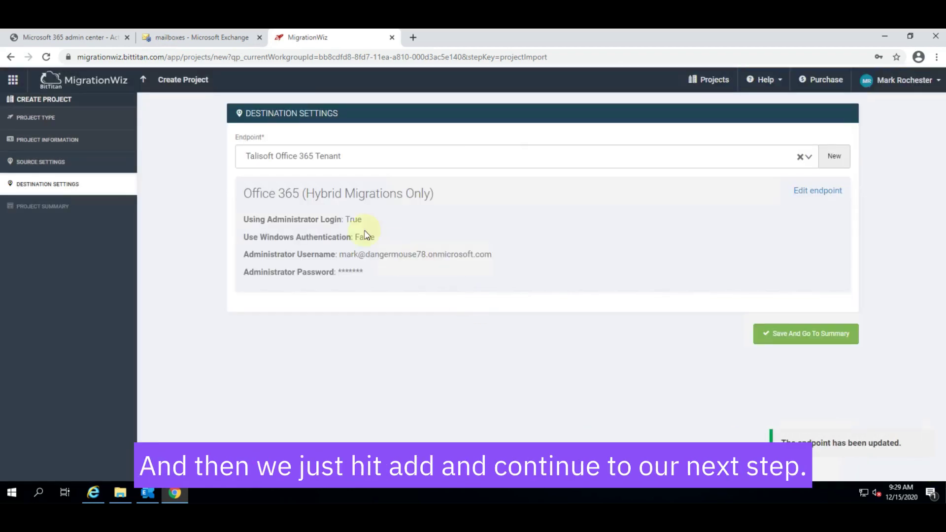
Save the endpoints and Advanced Options hybrid settings, then save the Talisoft project.
left_click(804, 335)
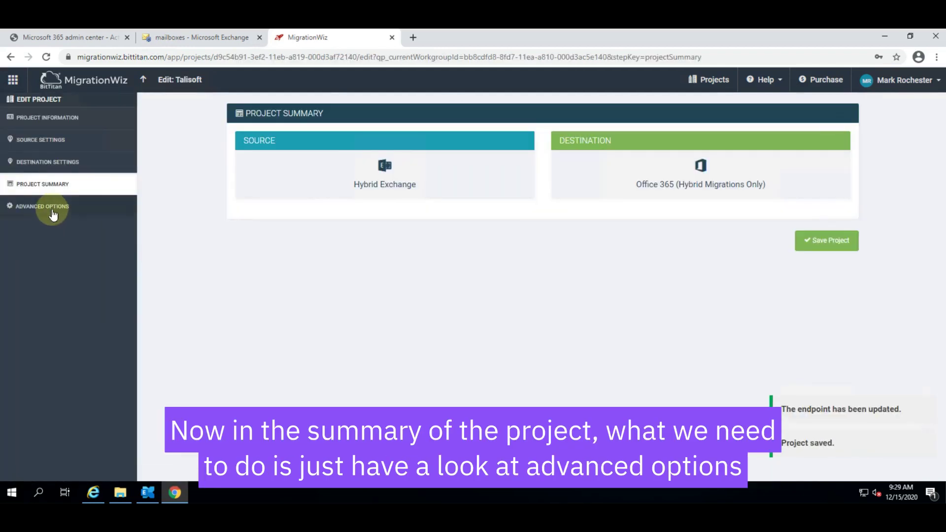
left_click(53, 209)
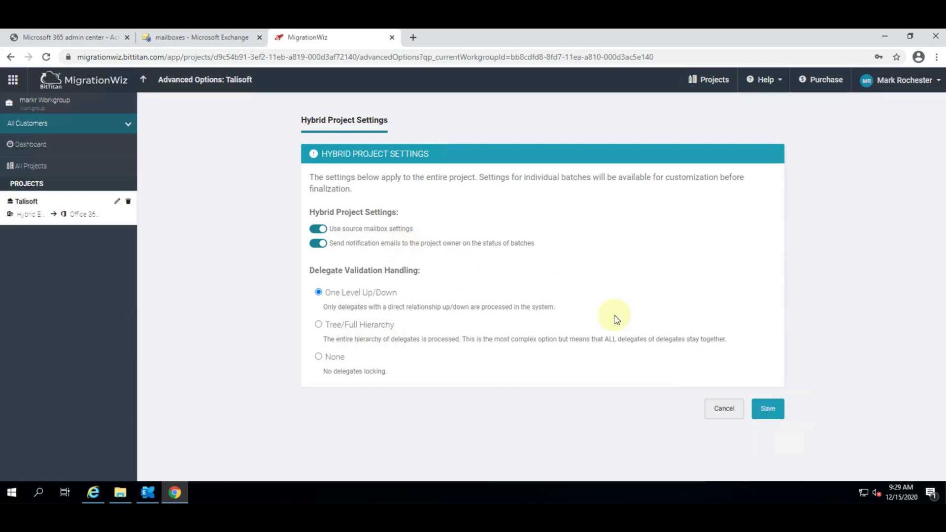
left_click(766, 409)
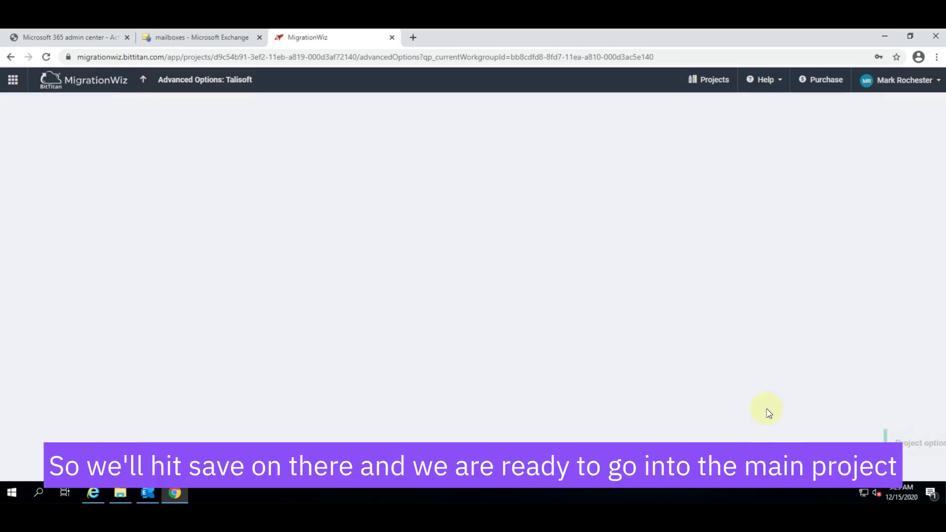
left_click(827, 245)
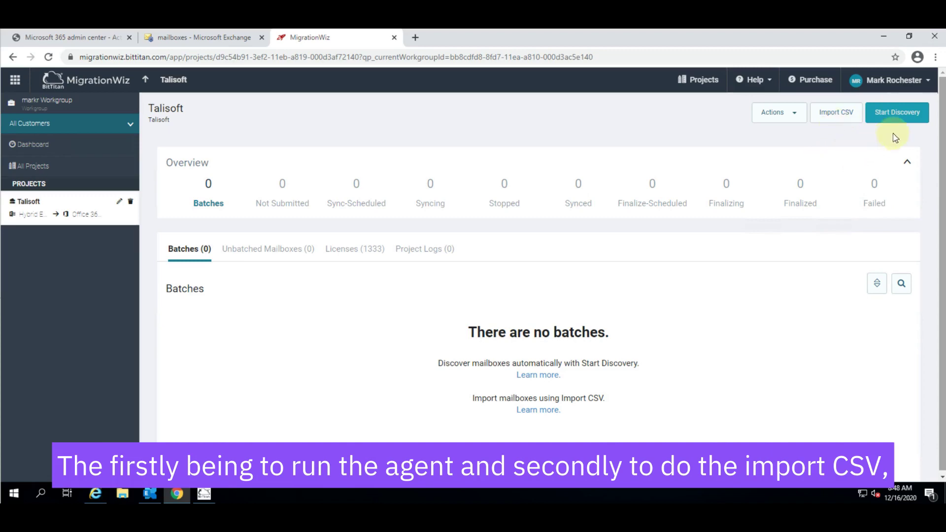
left_click(900, 112)
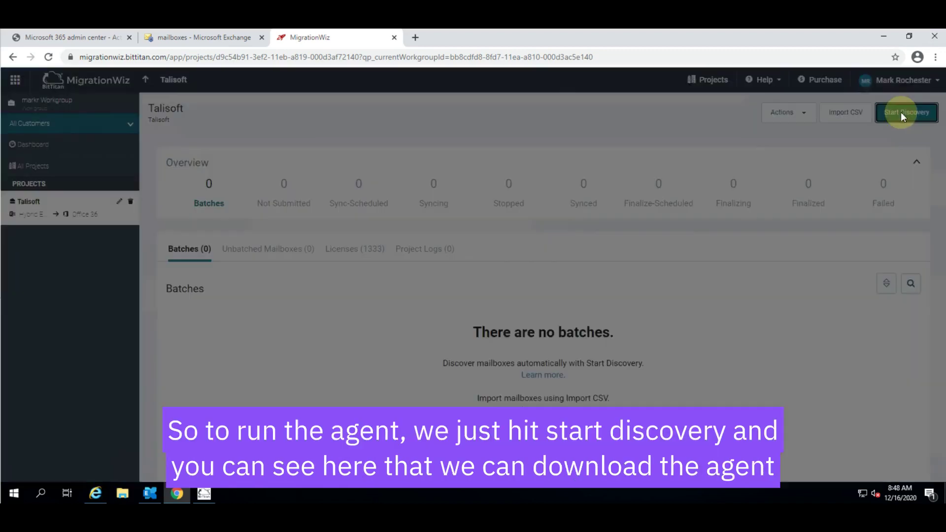
left_click(489, 238)
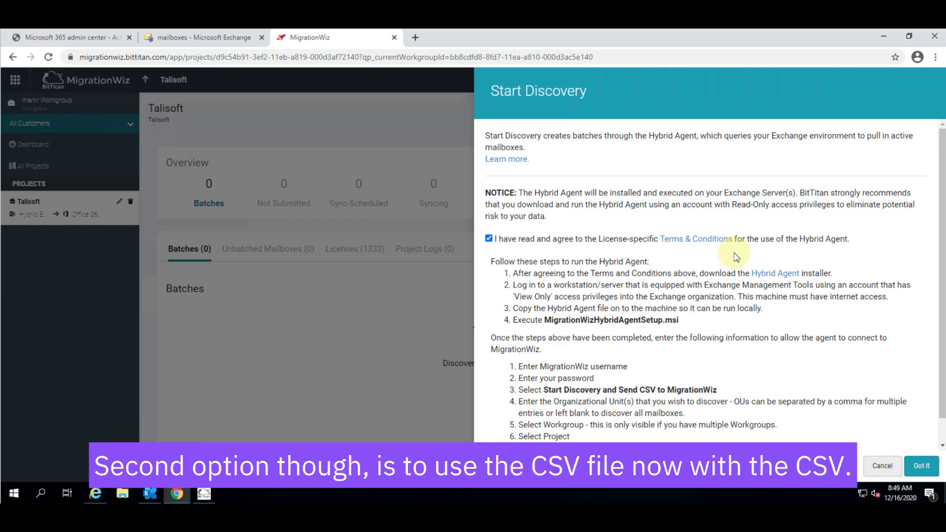
left_click(889, 466)
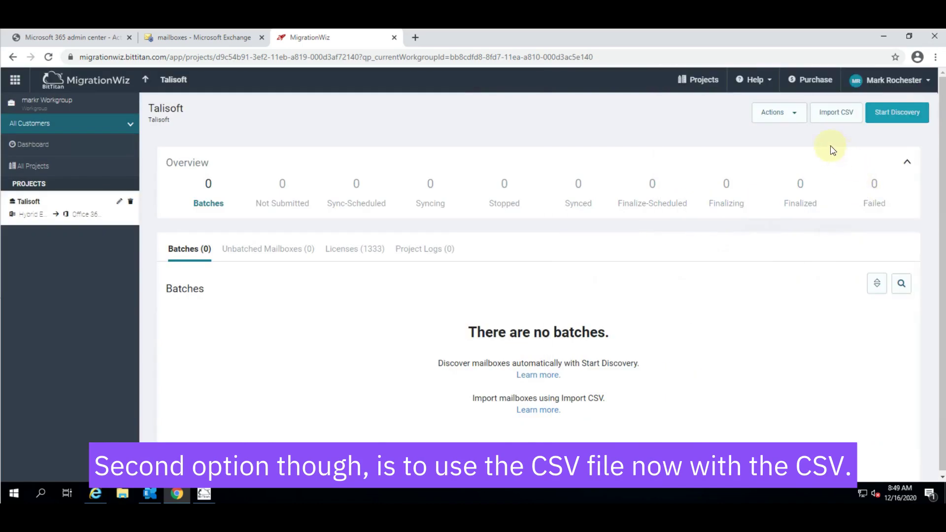
Preview the CSV import Mailbox Handling options, cancel the import, and minimize the browser.
left_click(839, 114)
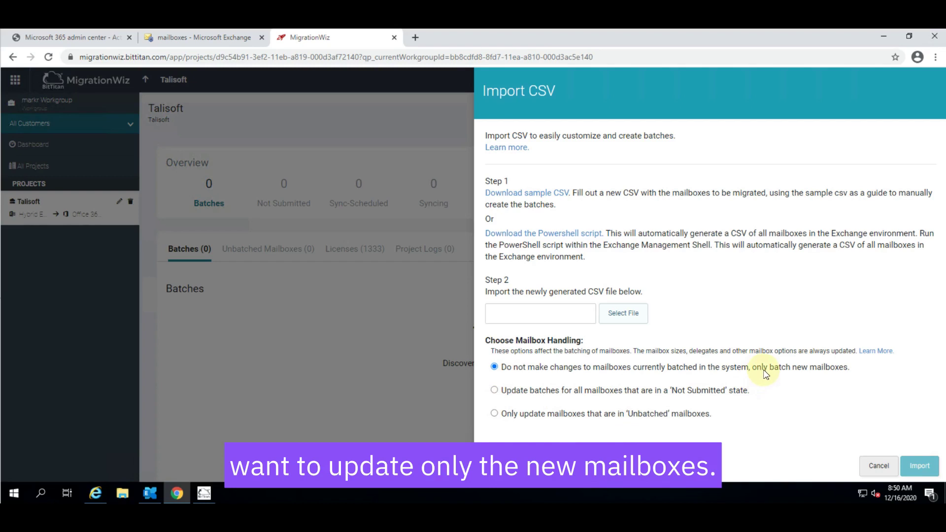
left_click(494, 390)
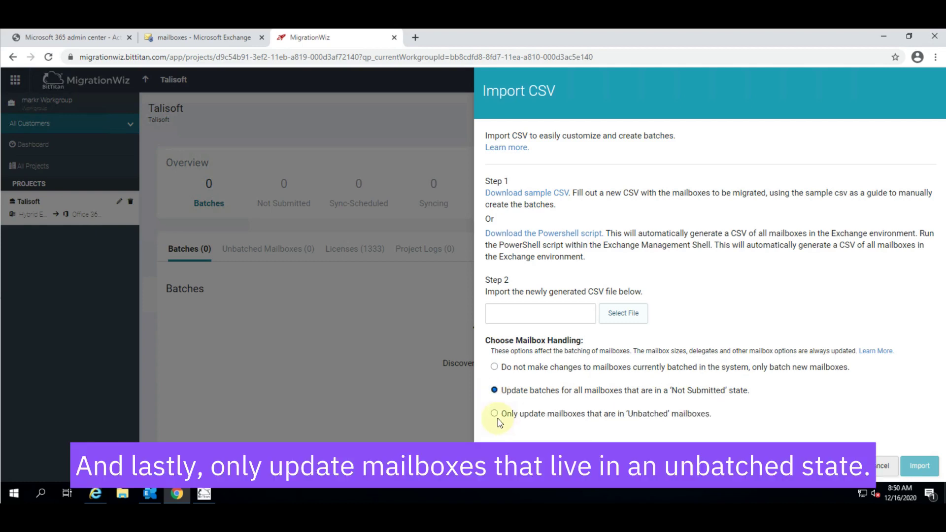
left_click(494, 414)
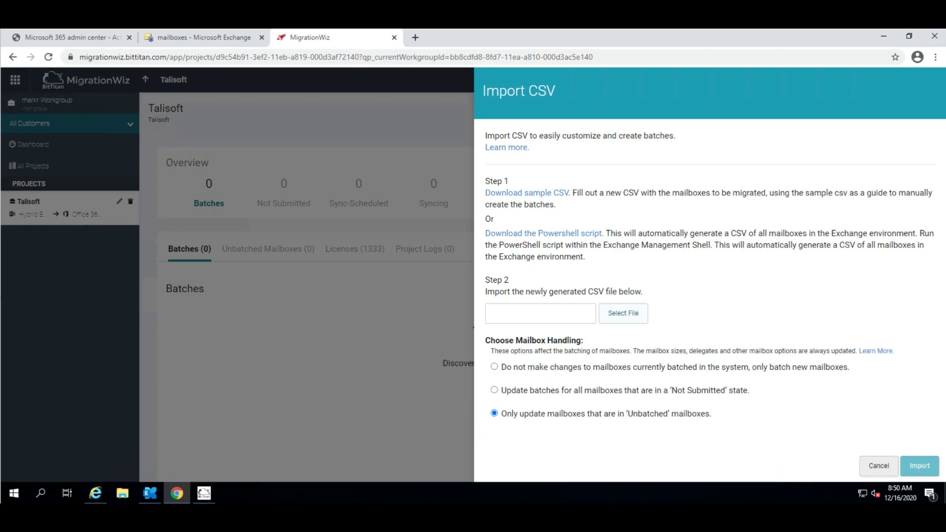
key("Down")
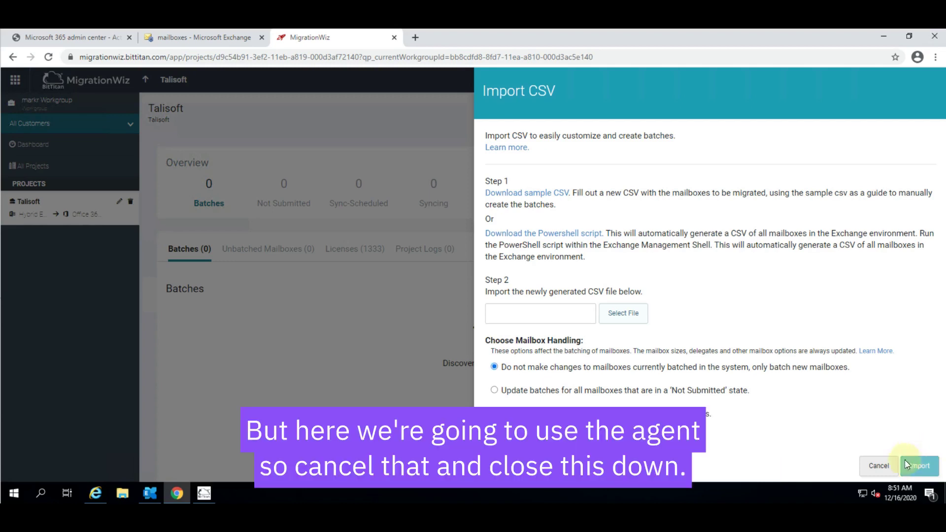
left_click(879, 467)
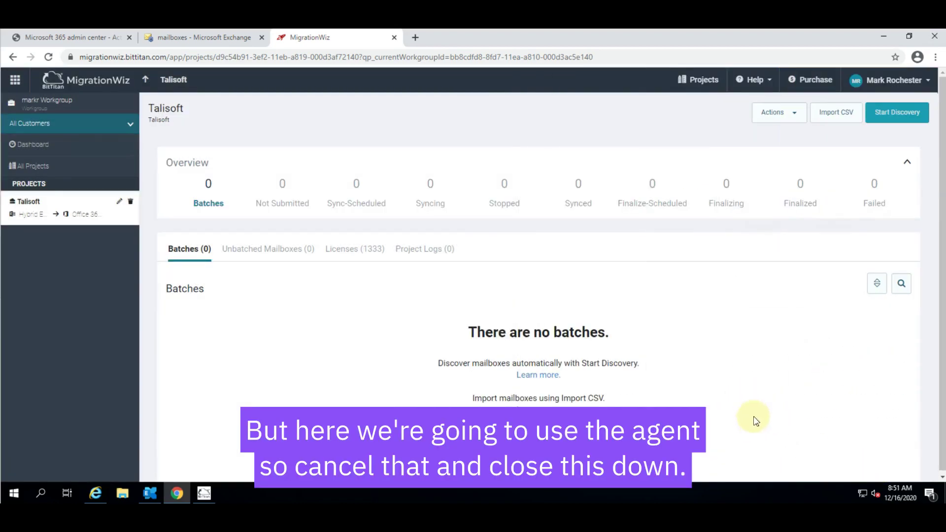
left_click(884, 38)
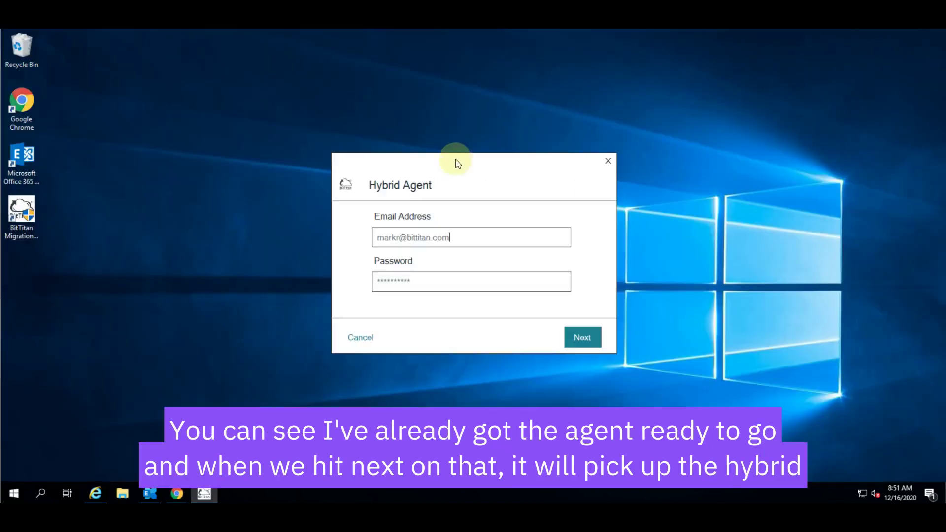
Sign in to the Hybrid Agent and start discovery batching by Country, then City.
left_click(582, 337)
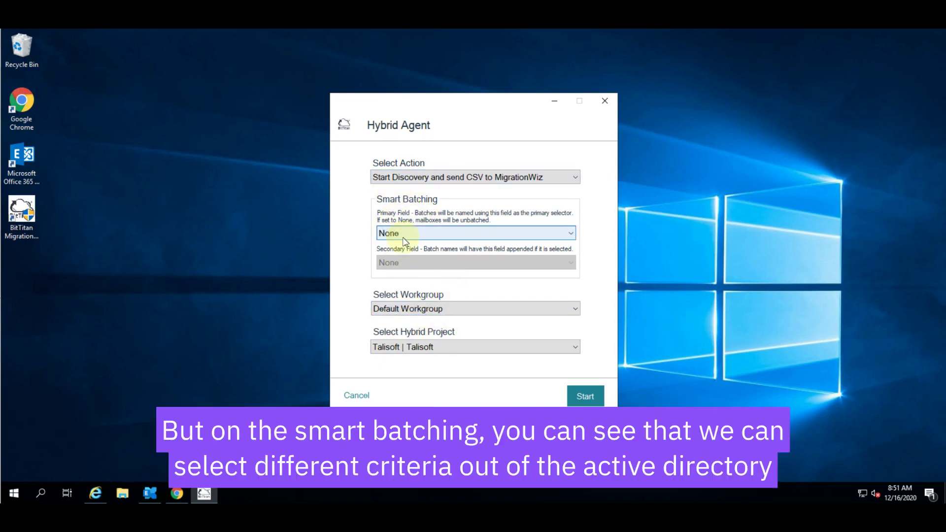
left_click(403, 237)
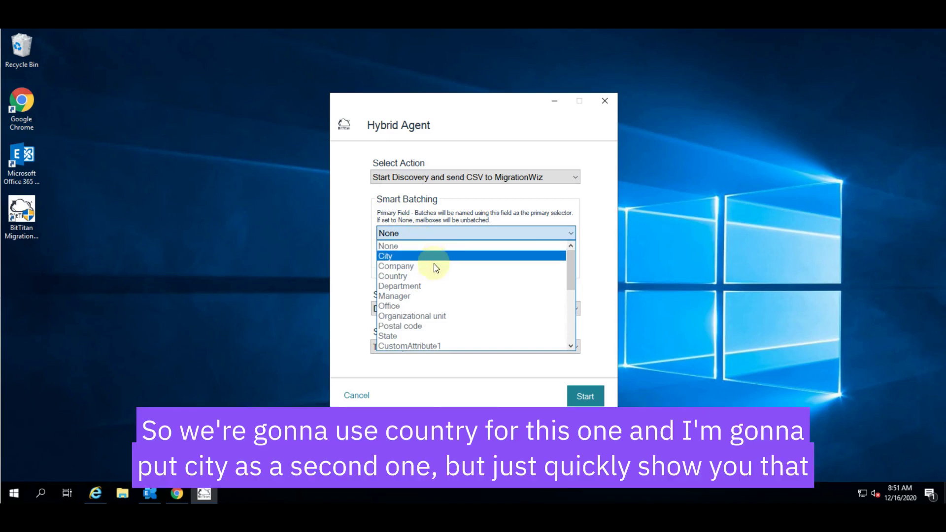
left_click(427, 276)
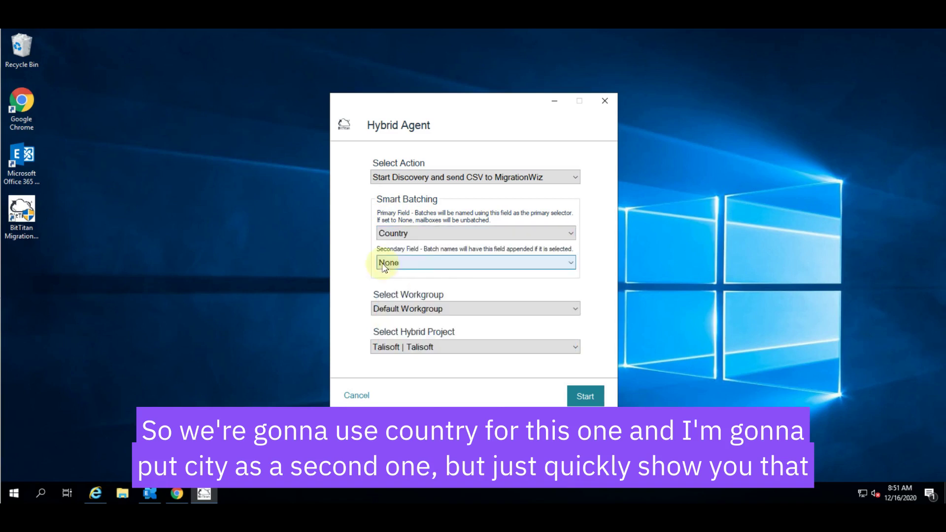
left_click(419, 263)
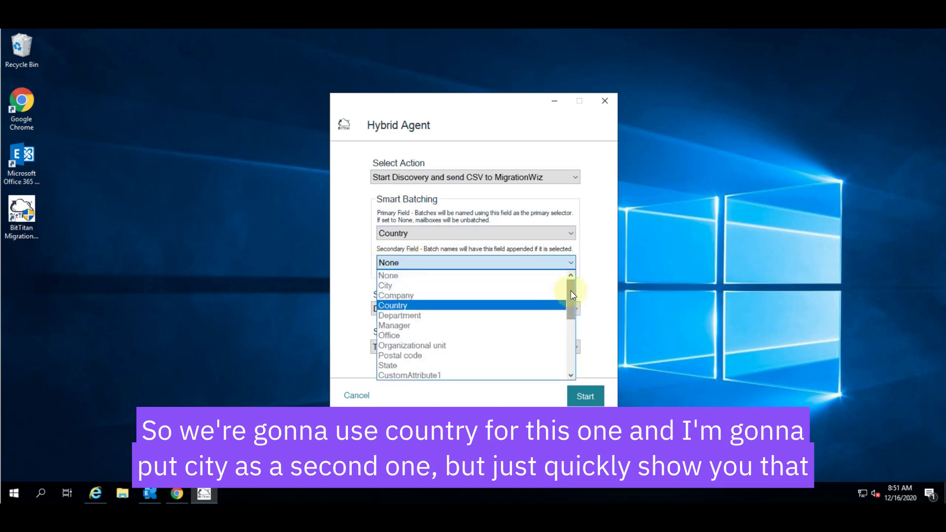
left_click_drag(572, 294, 575, 355)
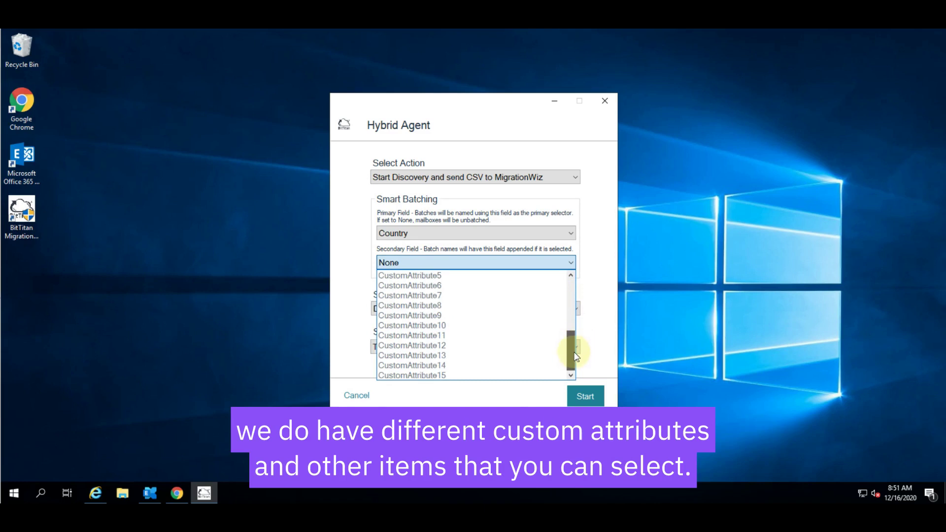
left_click_drag(571, 352, 570, 285)
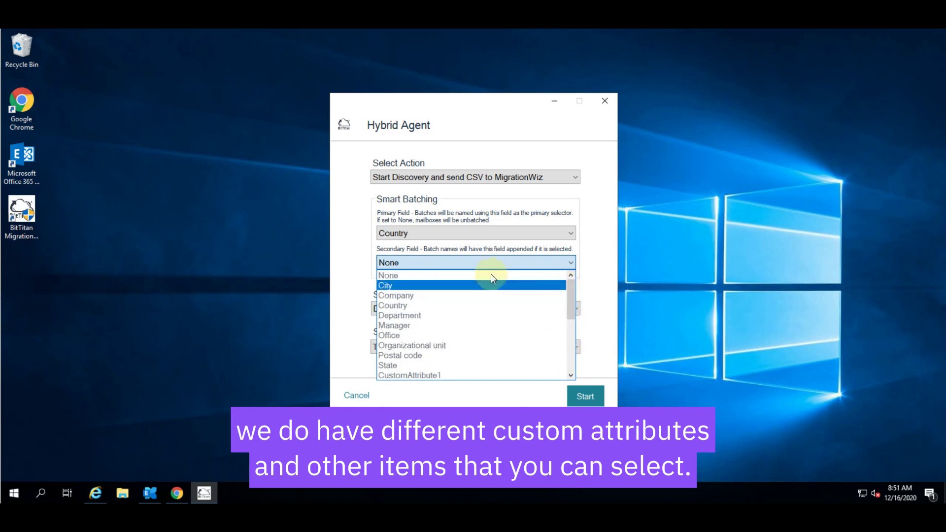
left_click(399, 291)
left_click(585, 394)
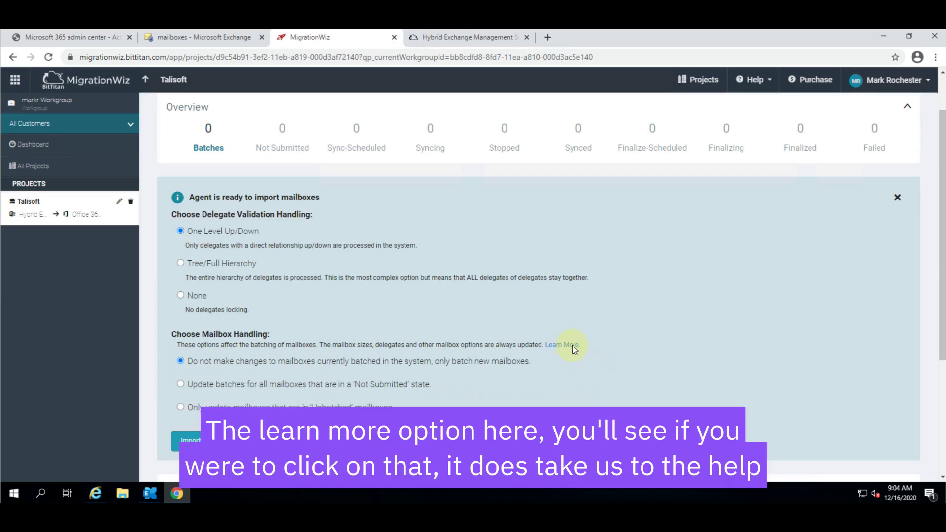
left_click(466, 38)
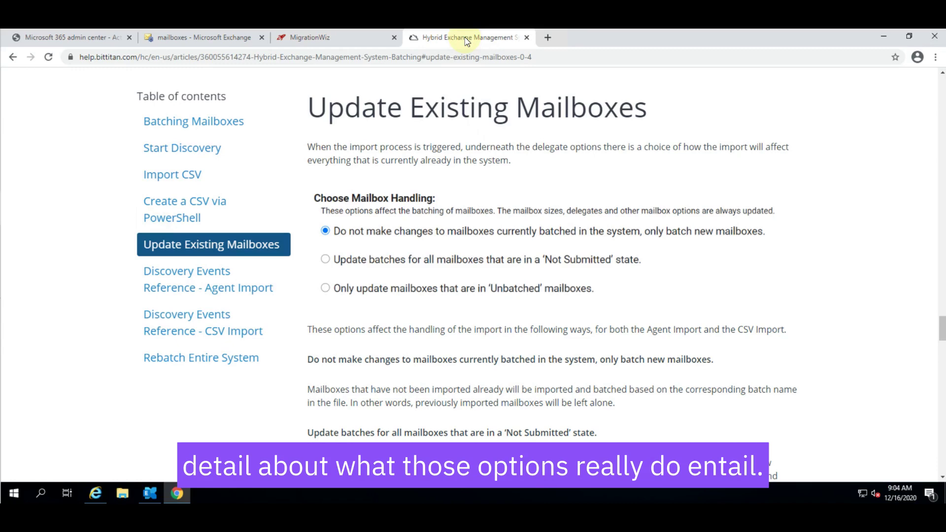
left_click(340, 43)
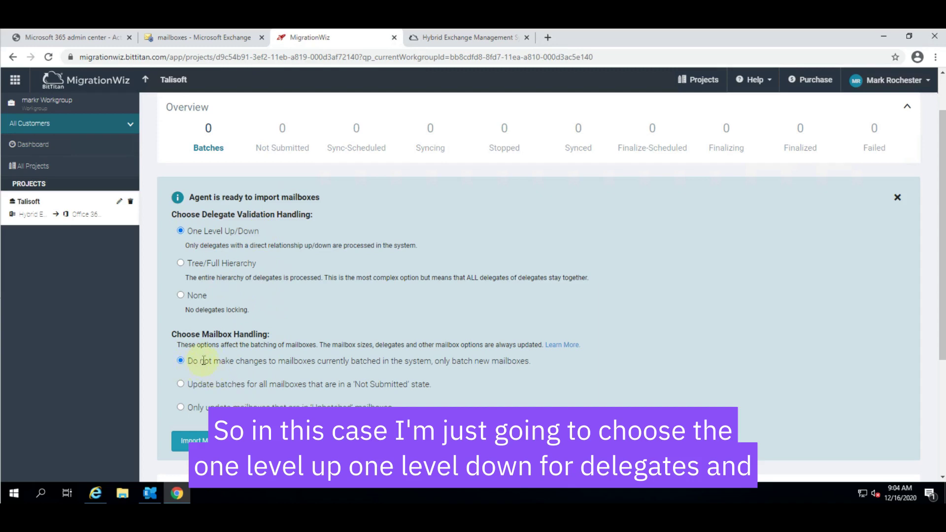
Import the discovered mailboxes, then review the resulting batches and the Actions menu.
left_click(216, 443)
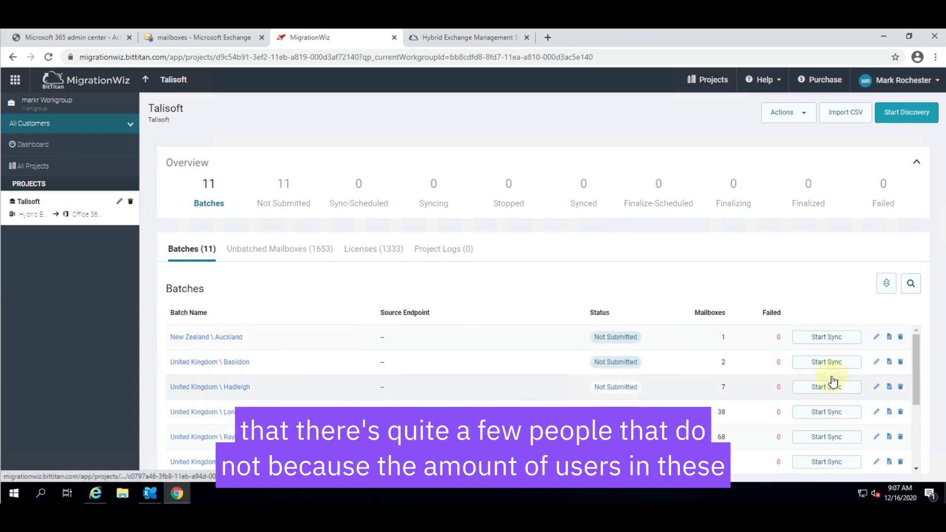
left_click_drag(916, 352, 925, 414)
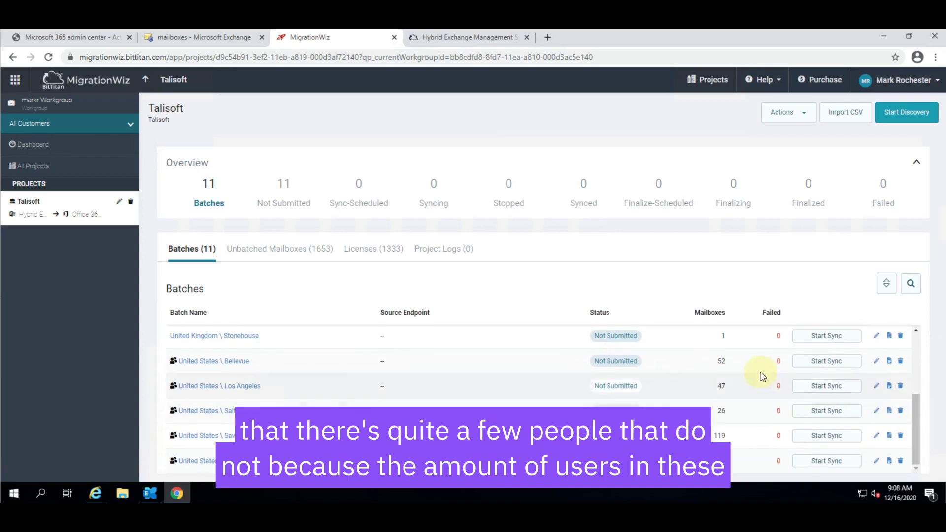
left_click_drag(920, 405, 917, 342)
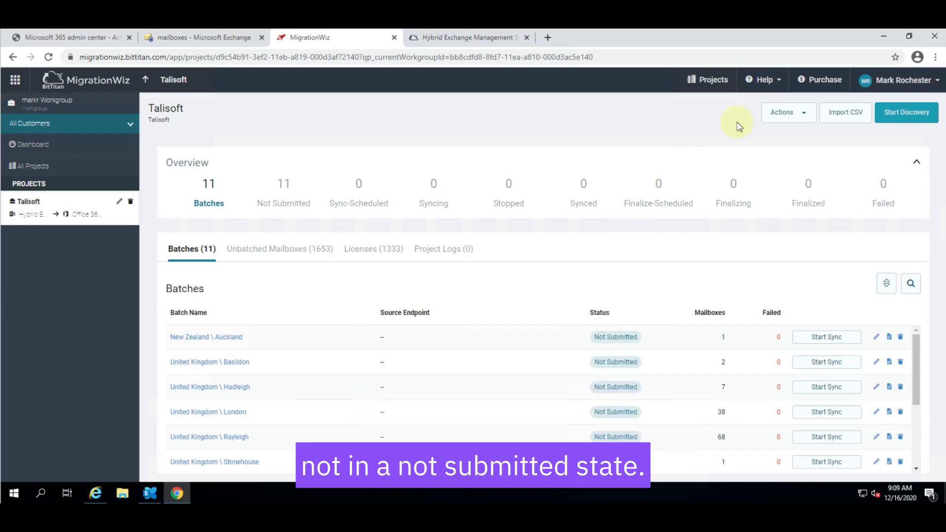
left_click(807, 117)
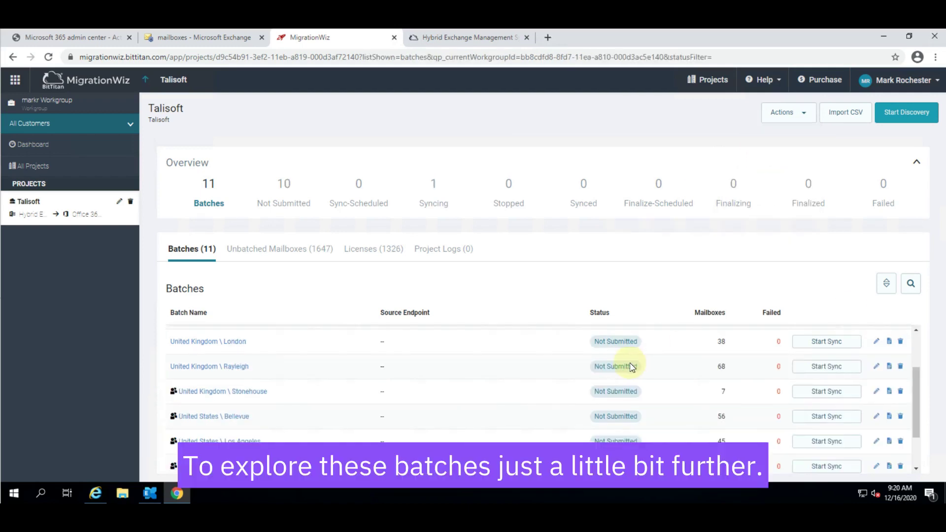
Open the United Kingdom \ Rayleigh batch and view the first mailbox's details.
left_click(208, 366)
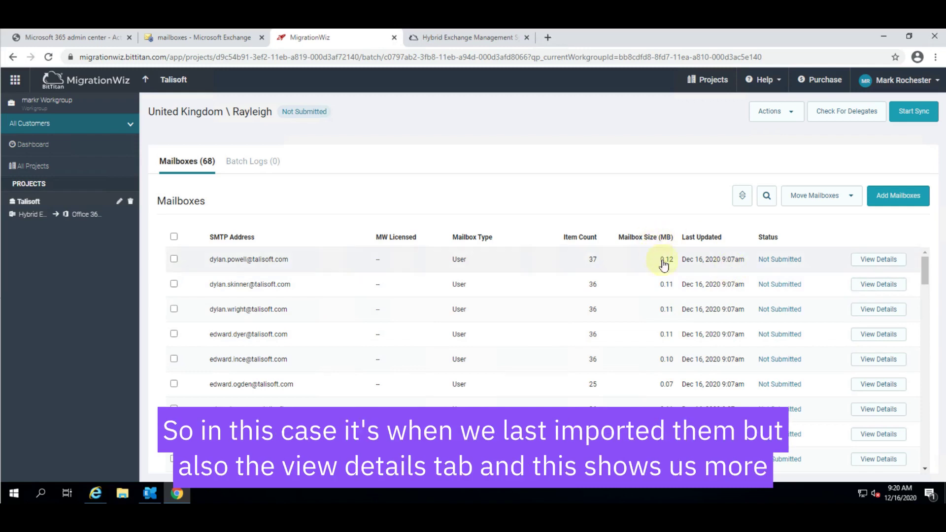
left_click(872, 263)
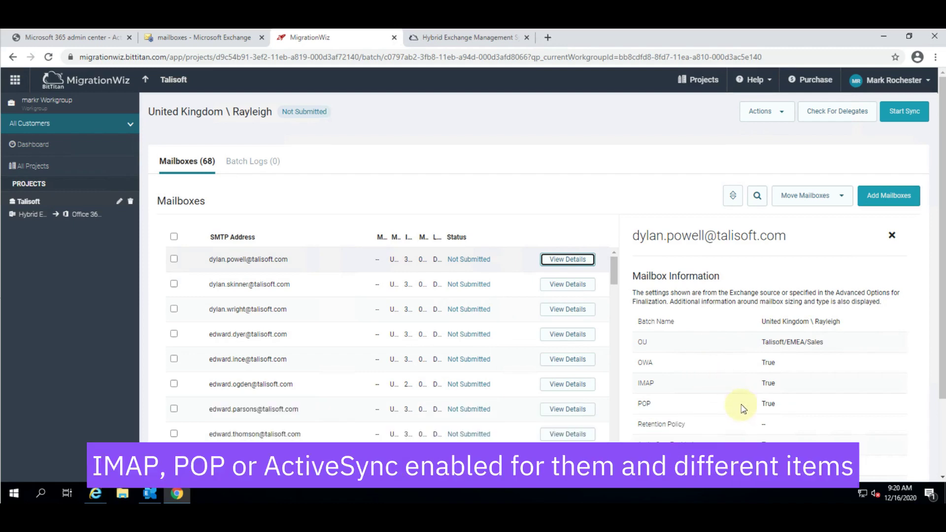
scroll(741, 406, "down", 2)
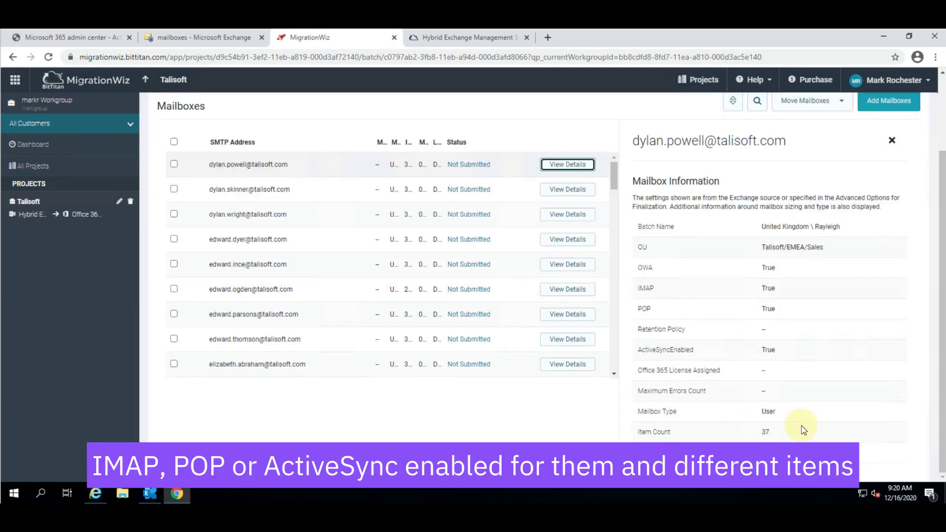
left_click(892, 141)
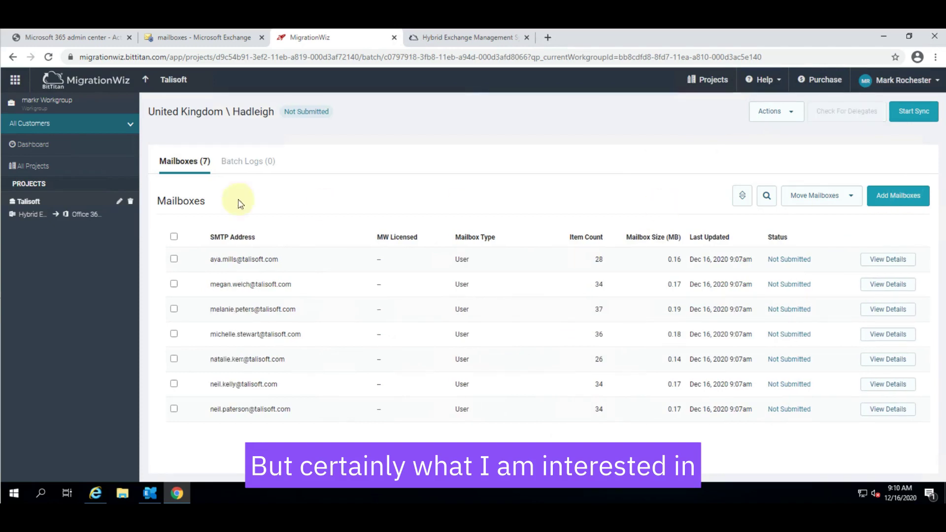
left_click(147, 80)
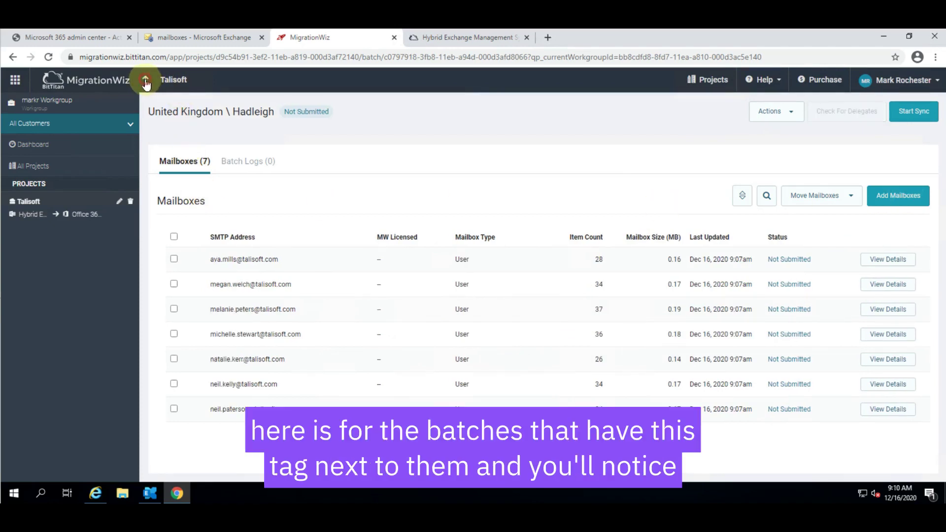
scroll(242, 389, "down", 2)
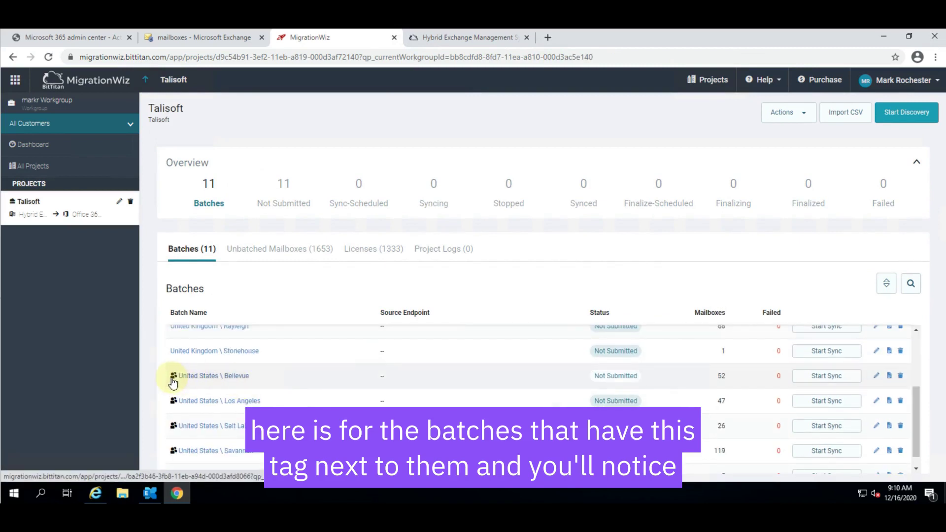
left_click(198, 375)
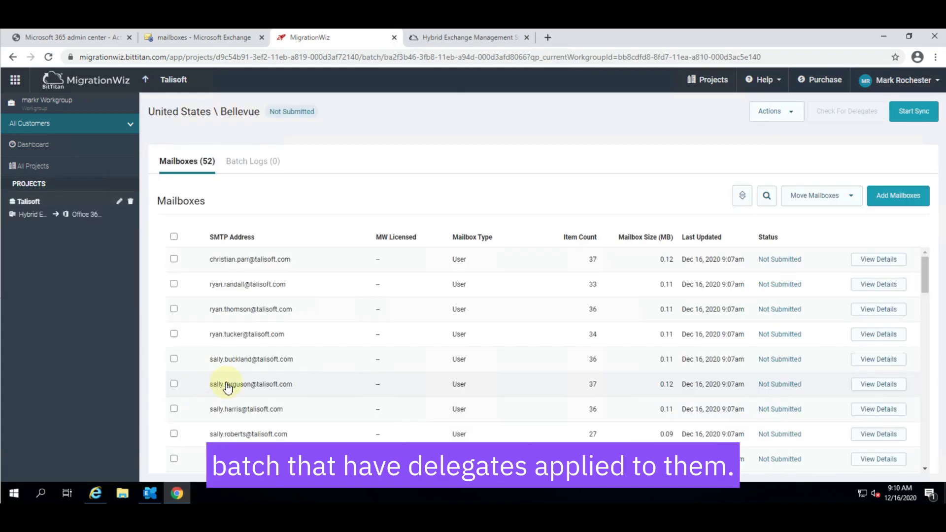
scroll(244, 377, "down", 3)
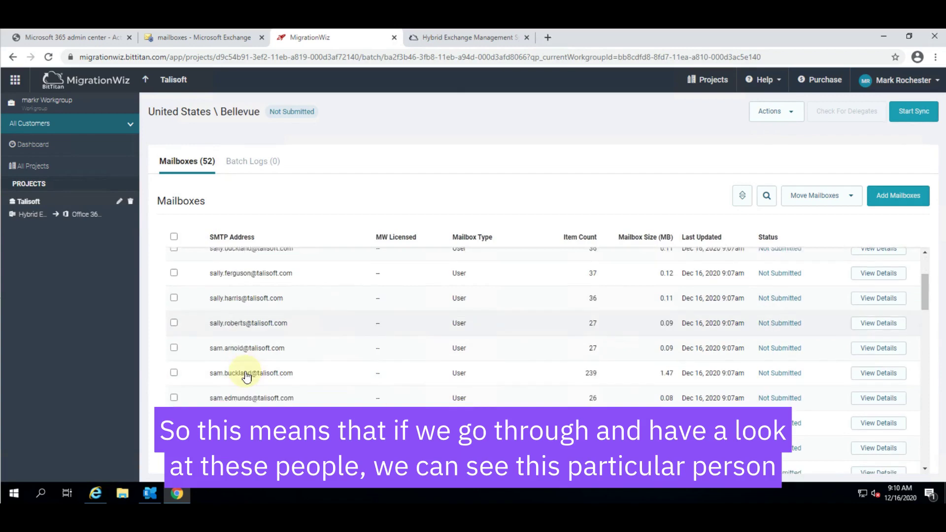
scroll(246, 376, "down", 3)
scroll(246, 376, "down", 2)
scroll(246, 376, "down", 2)
scroll(246, 375, "down", 2)
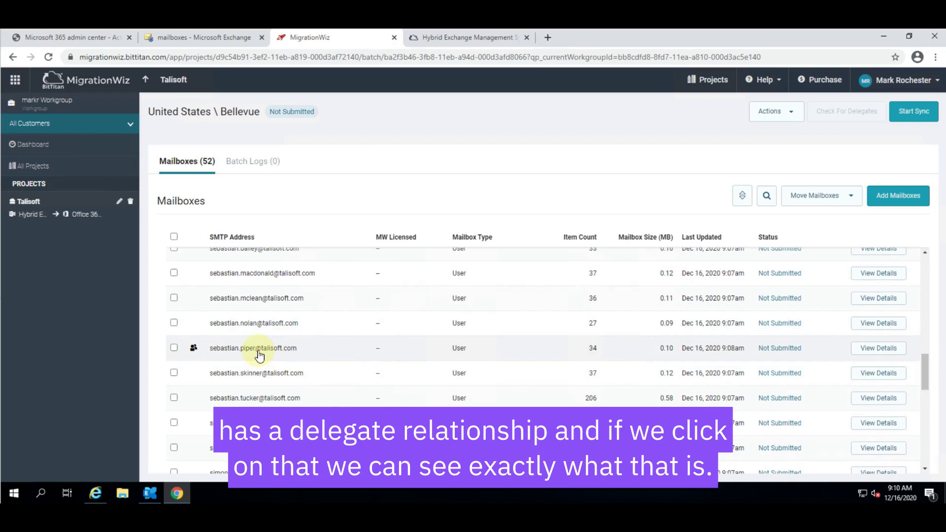
left_click(194, 348)
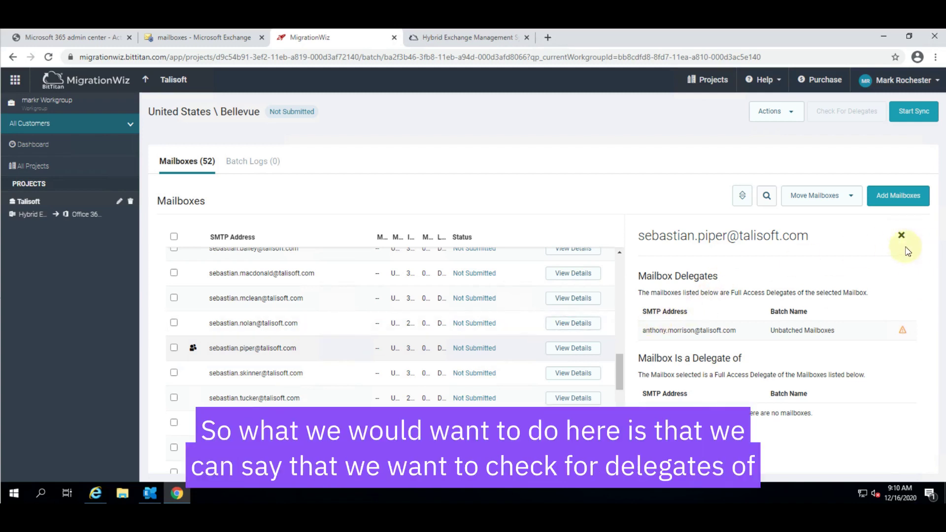
left_click(900, 237)
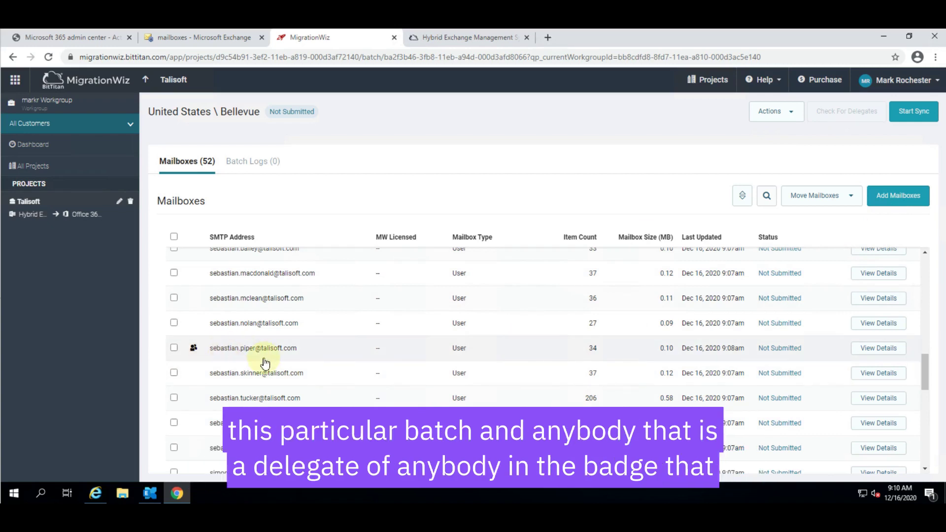
scroll(265, 363, "up", 1)
scroll(244, 374, "down", 1)
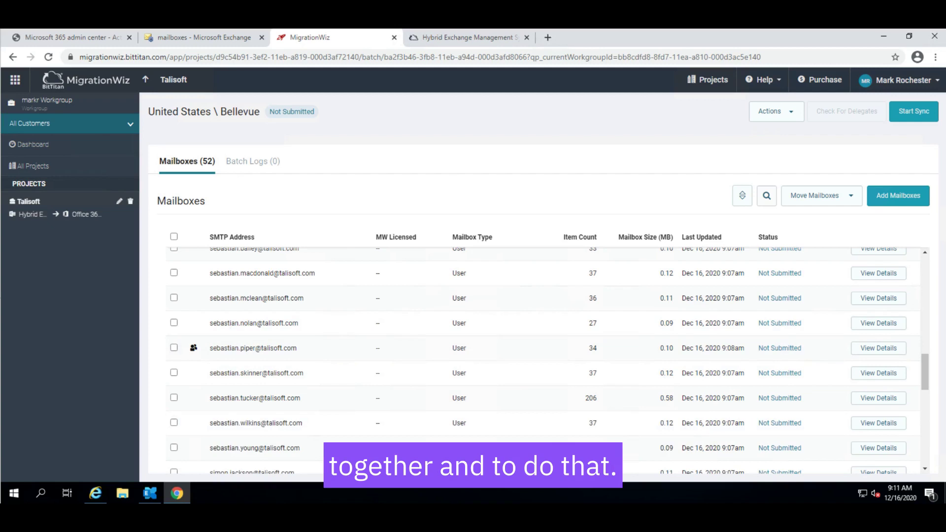
scroll(650, 367, "up", 2)
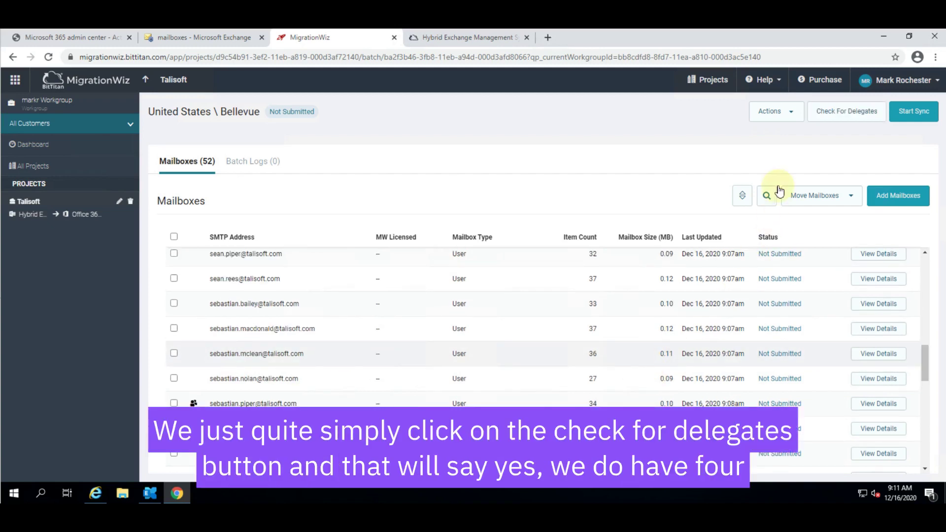
Check the Bellevue batch for delegates and move the 4 missing ones into it.
left_click(833, 116)
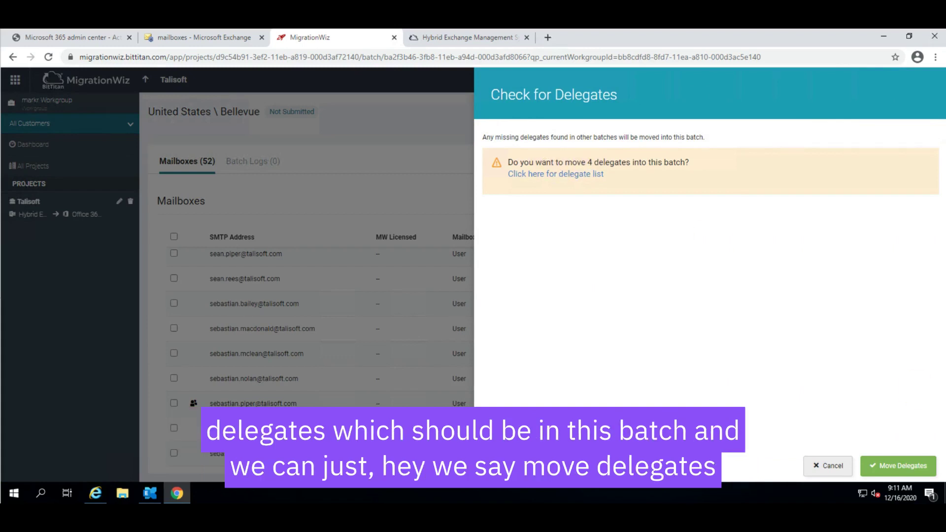
left_click(905, 468)
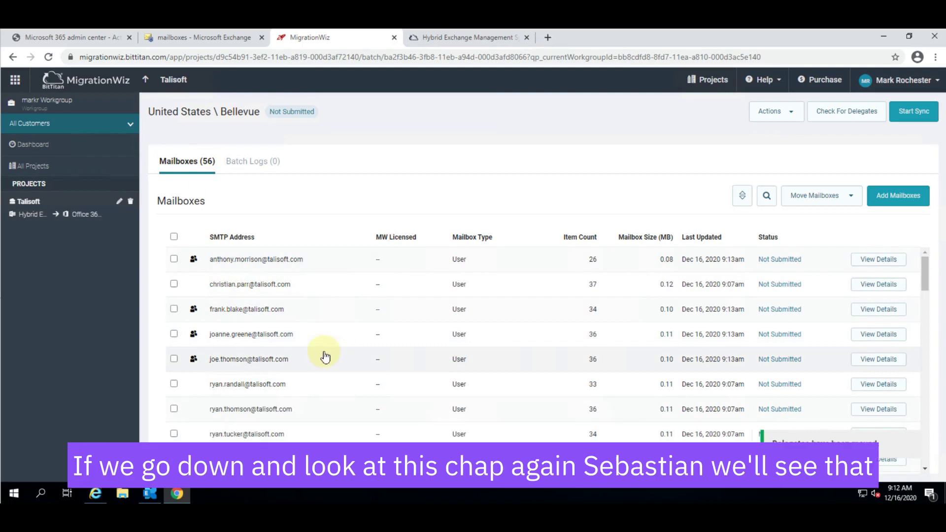
scroll(311, 359, "down", 2)
scroll(295, 363, "down", 2)
scroll(241, 403, "down", 3)
scroll(240, 403, "down", 3)
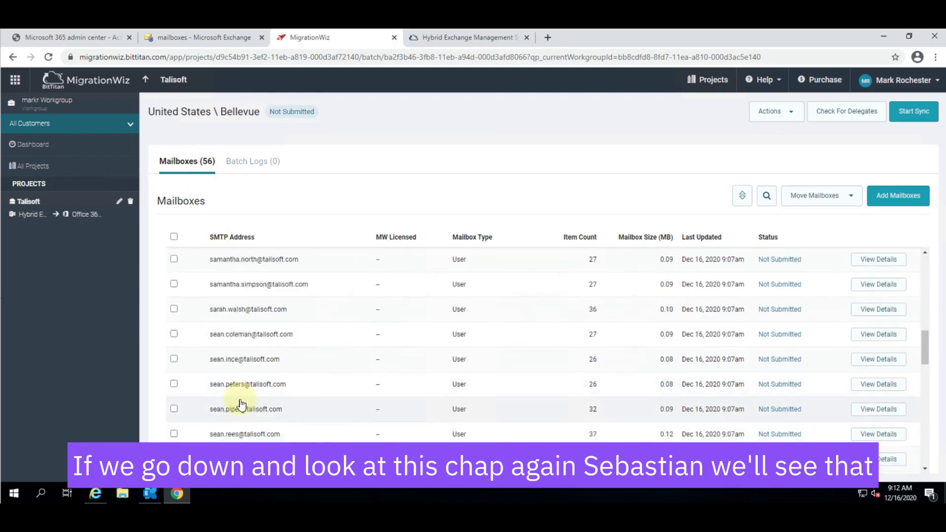
scroll(240, 402, "down", 3)
scroll(239, 401, "down", 2)
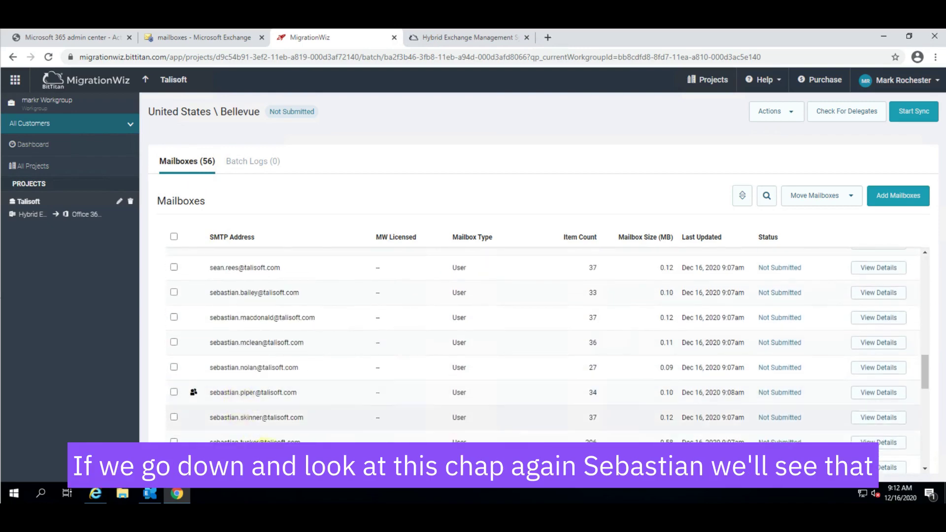
left_click(193, 392)
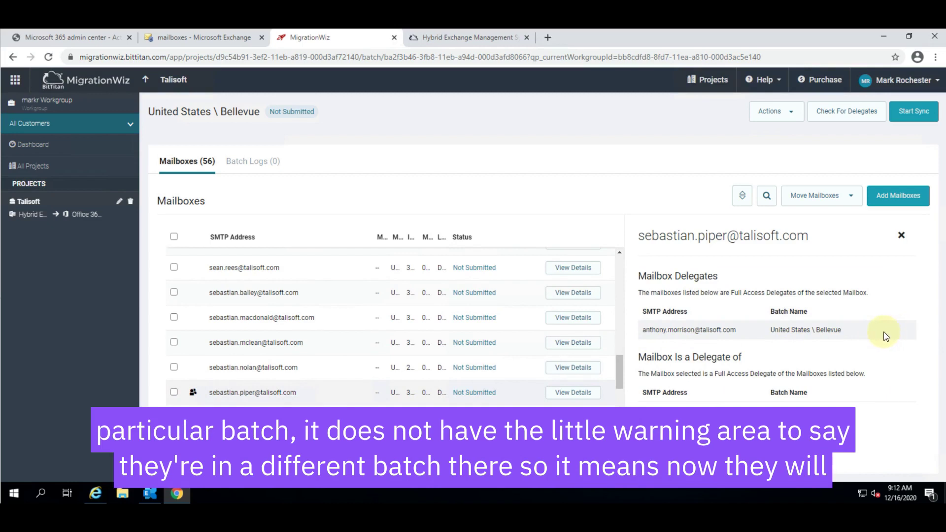
left_click(901, 236)
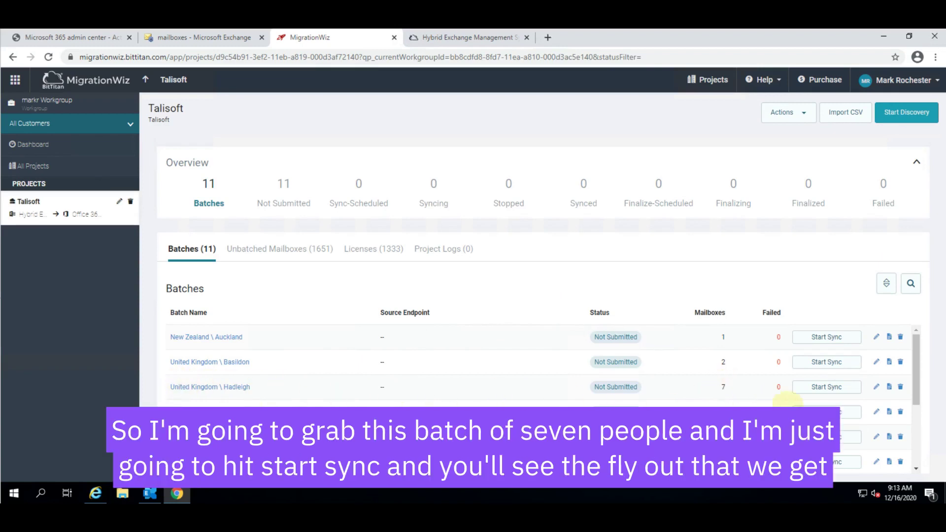
Sync the Hadleigh batch unscheduled from Hybrid Migration Endpoint - EWS.
left_click(824, 391)
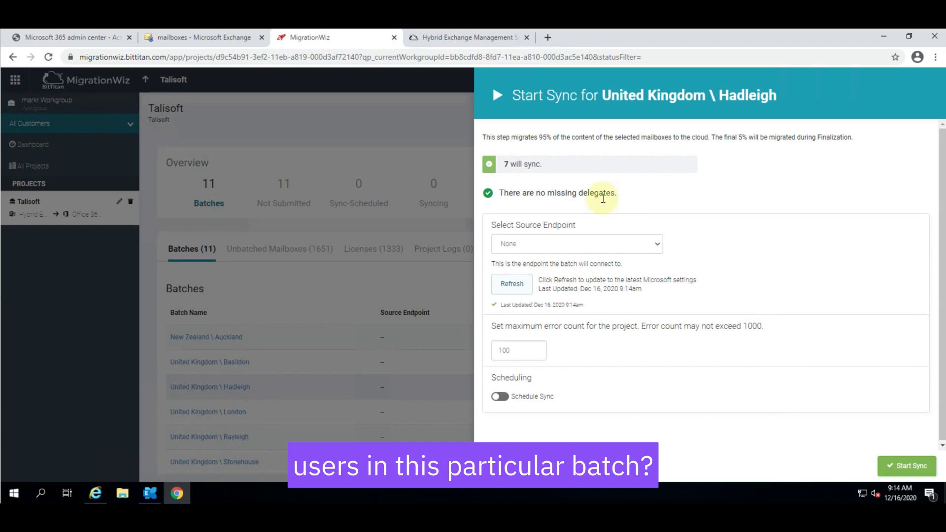
left_click(537, 246)
left_click(567, 266)
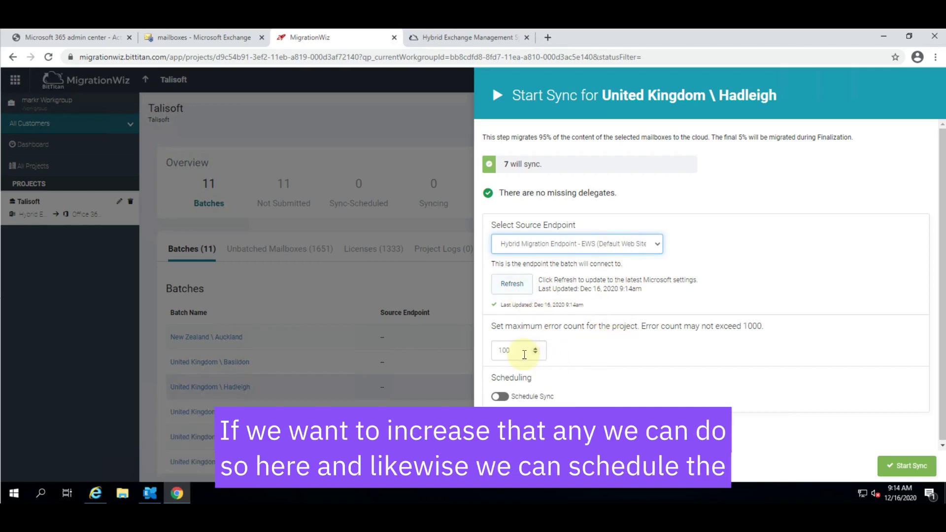
left_click(504, 398)
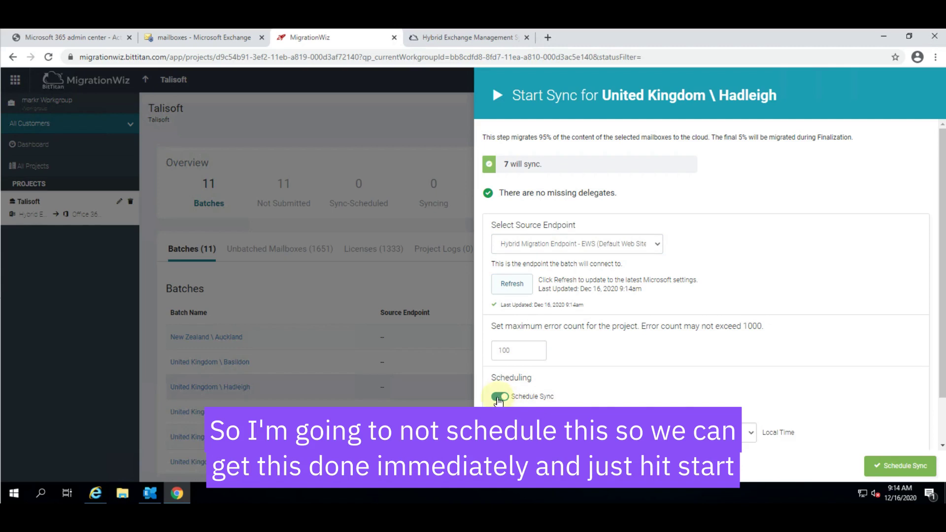
left_click(500, 397)
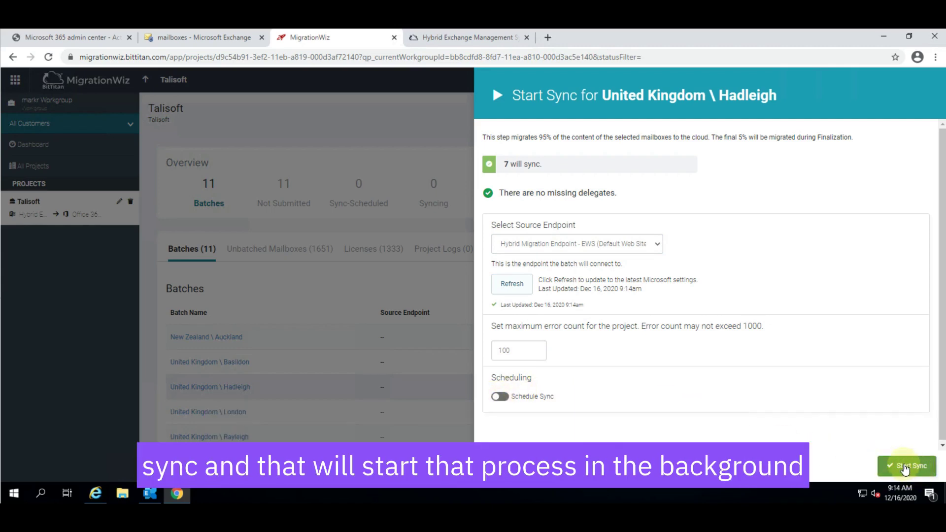
left_click(903, 464)
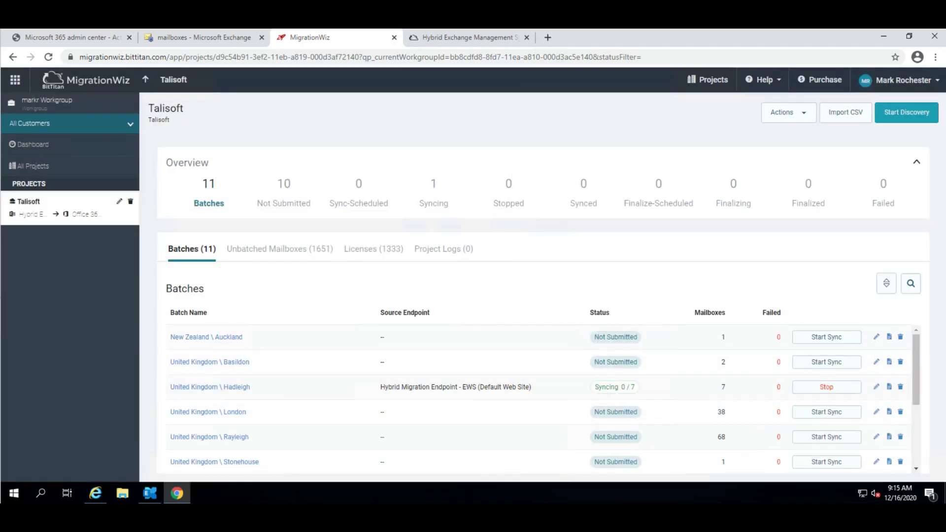
left_click(285, 250)
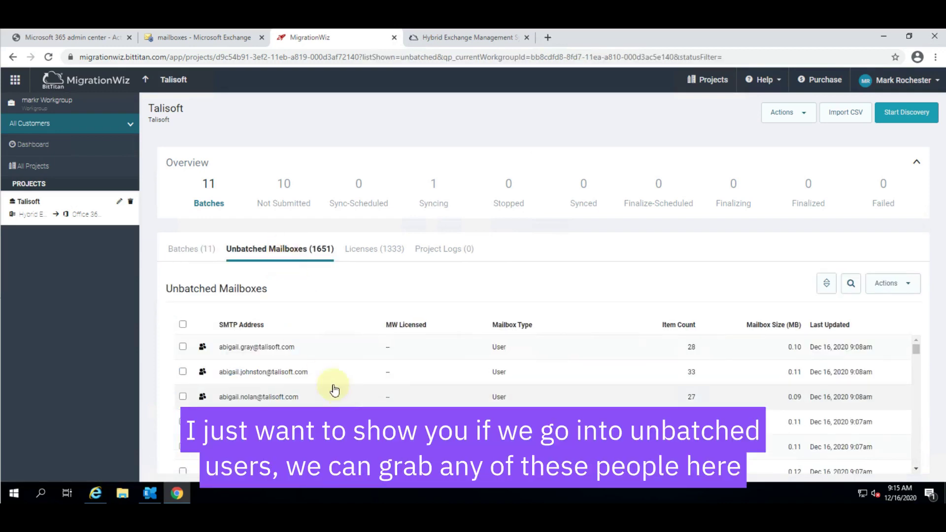
left_click(182, 346)
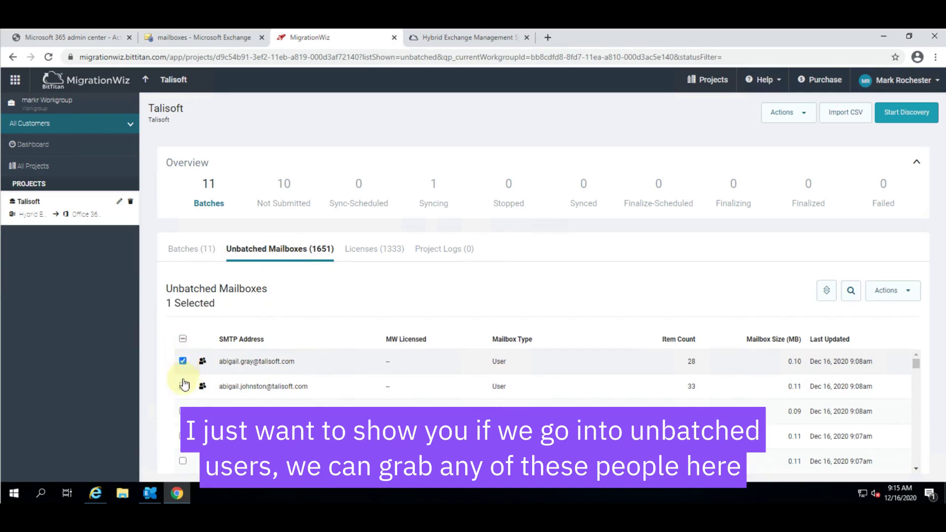
left_click(183, 386)
scroll(256, 434, "down", 2)
scroll(295, 423, "down", 2)
left_click(183, 395)
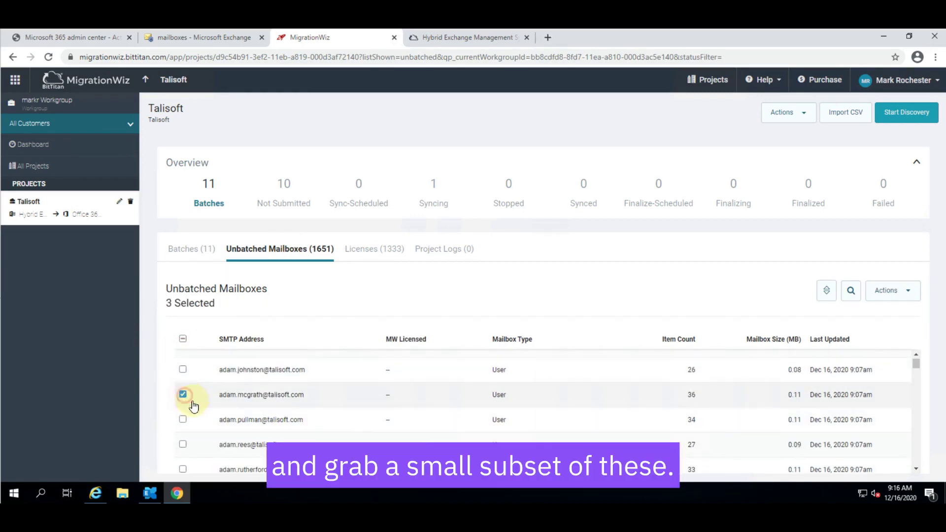
left_click(183, 444)
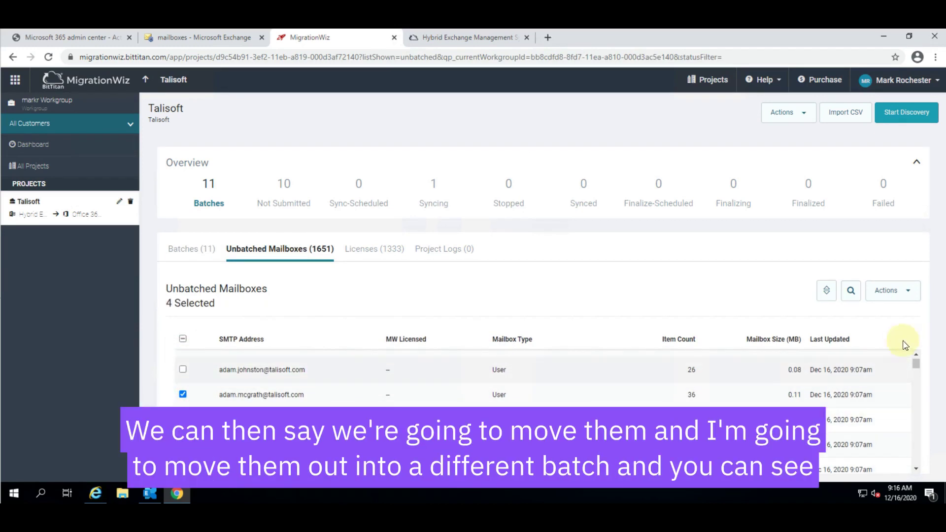
Move them with their delegates into the United Kingdom \ Stonehouse batch.
left_click(893, 291)
left_click(861, 316)
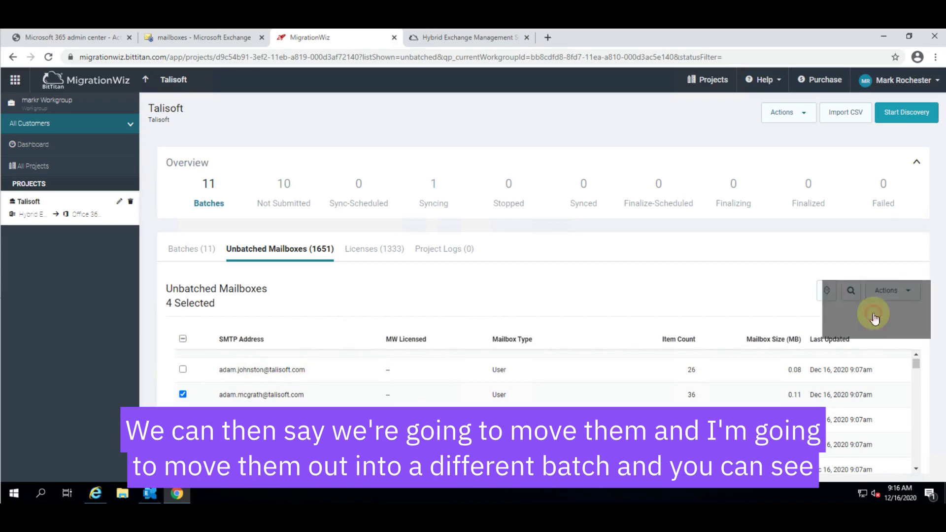
scroll(598, 349, "down", 1)
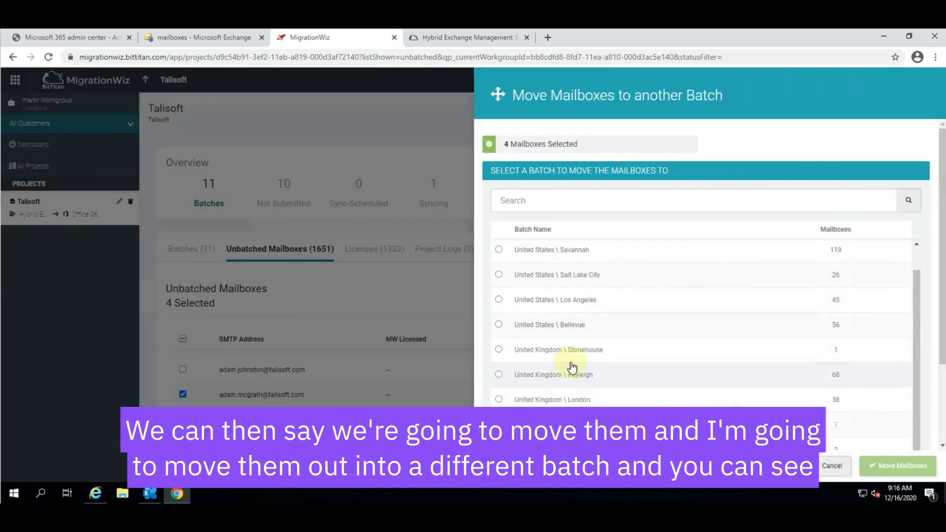
left_click(499, 350)
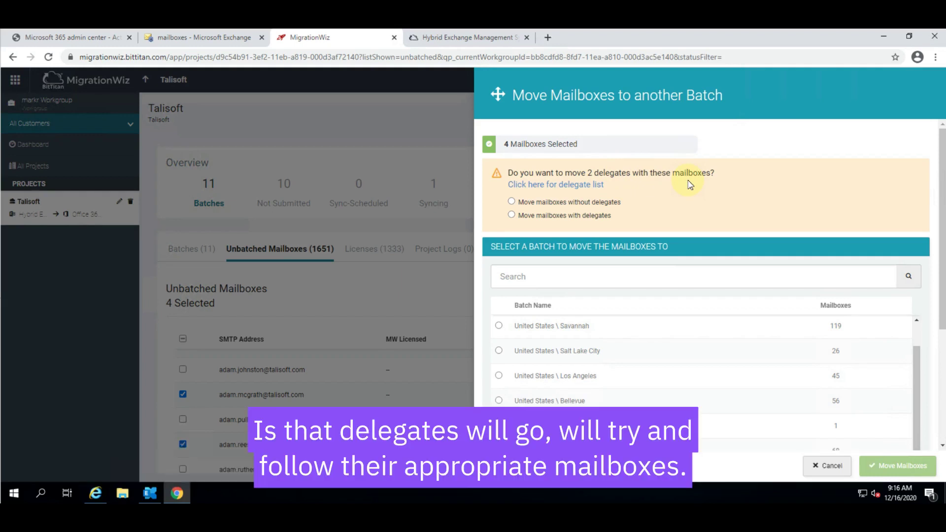
left_click(511, 216)
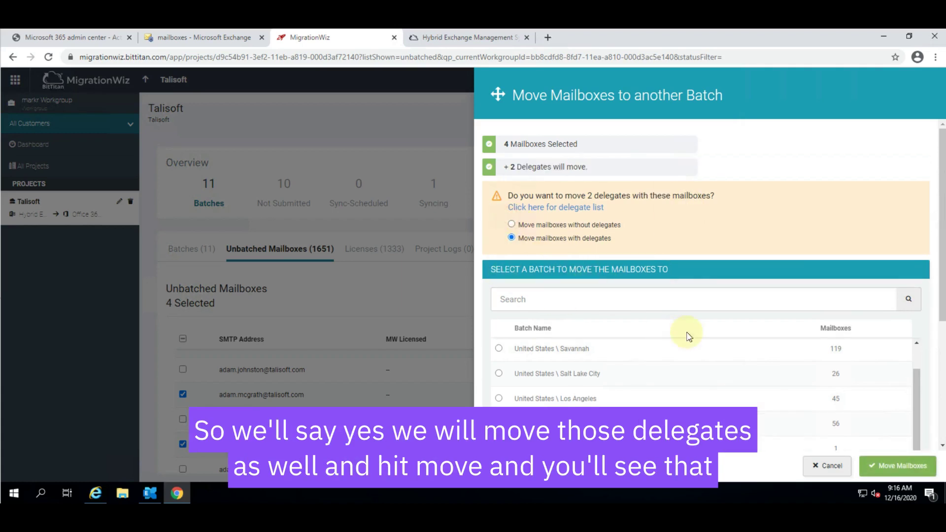
left_click(893, 471)
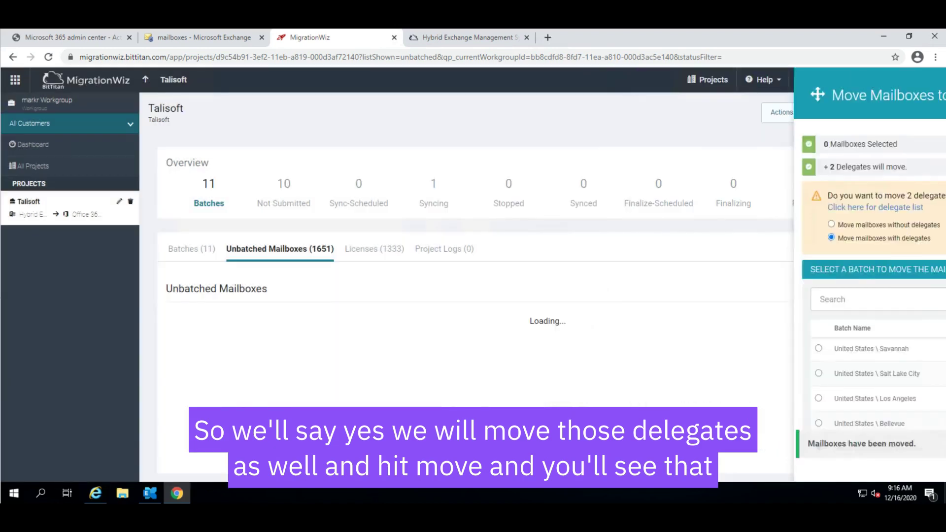
Inspect a delegated mailbox's delegate details in the United Kingdom \ Stonehouse batch.
left_click(193, 248)
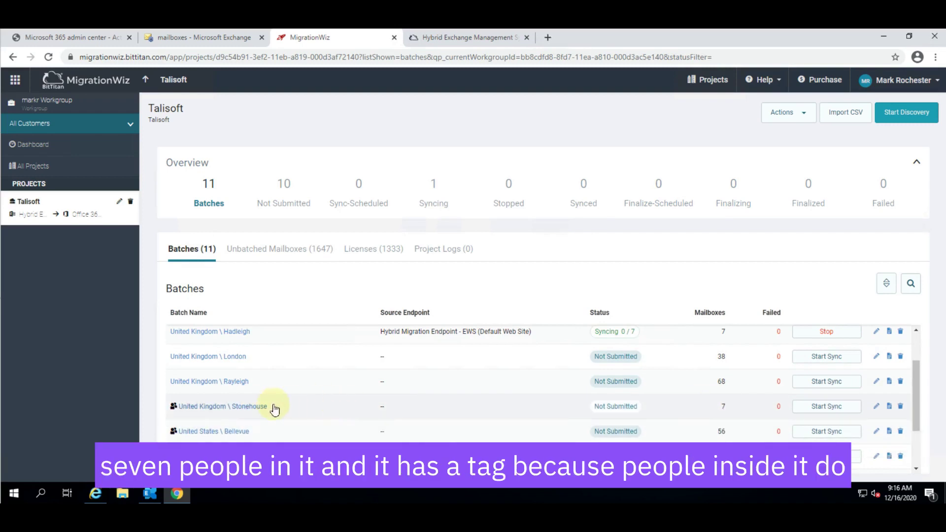
left_click(203, 407)
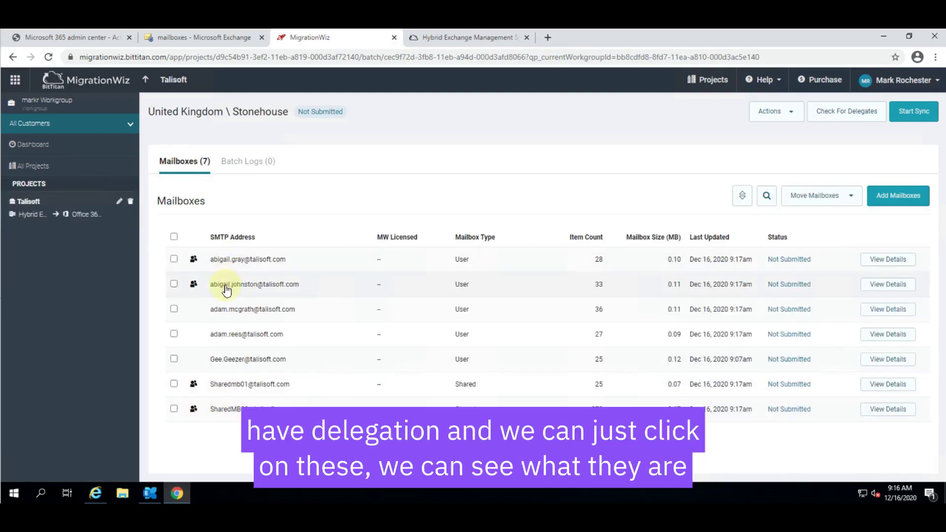
left_click(193, 285)
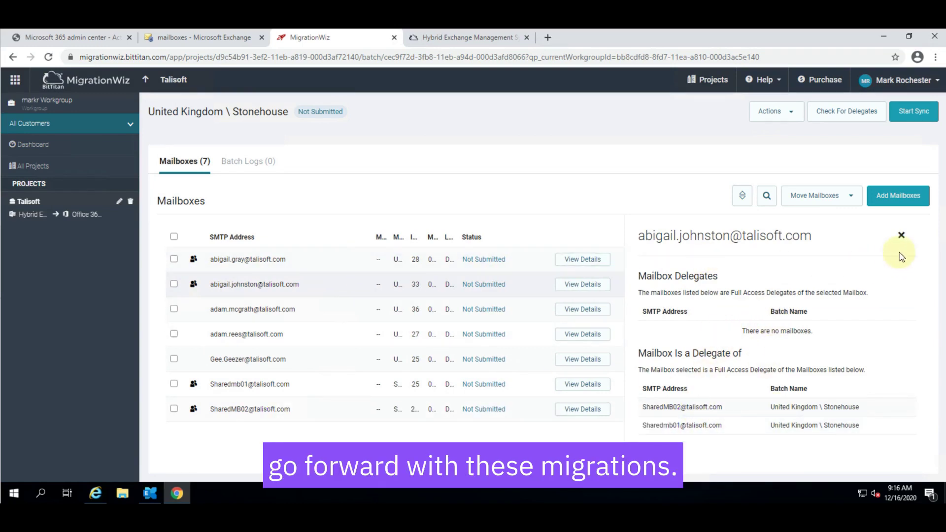
left_click(901, 235)
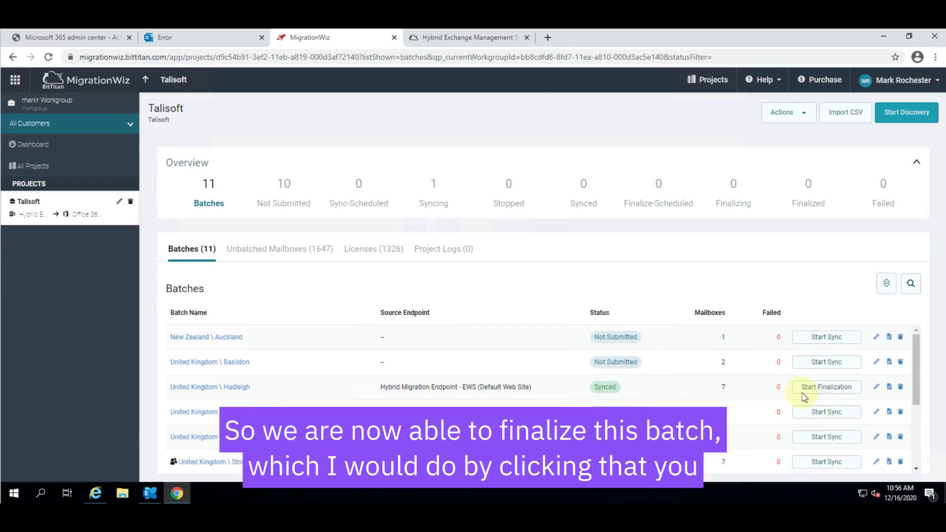
Begin Hadleigh finalization with default mailbox settings and the Default MRM Policy.
left_click(819, 388)
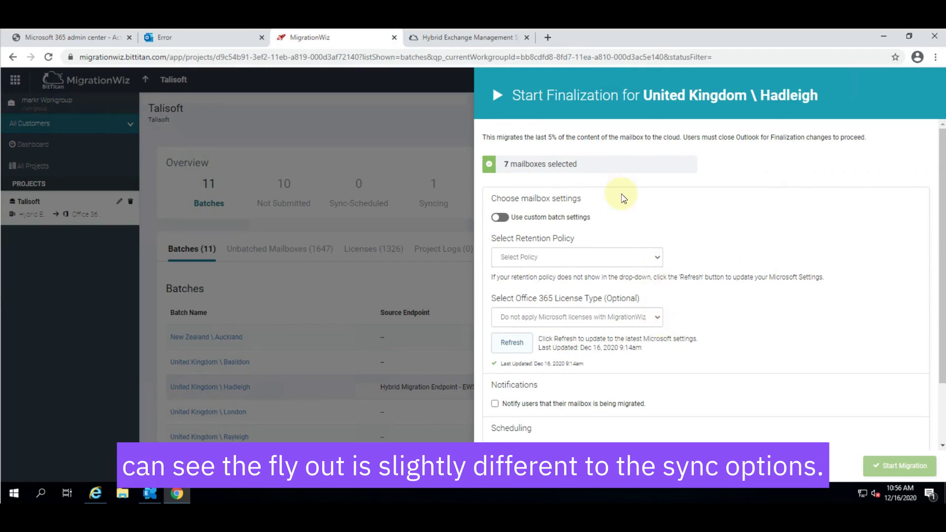
left_click(500, 217)
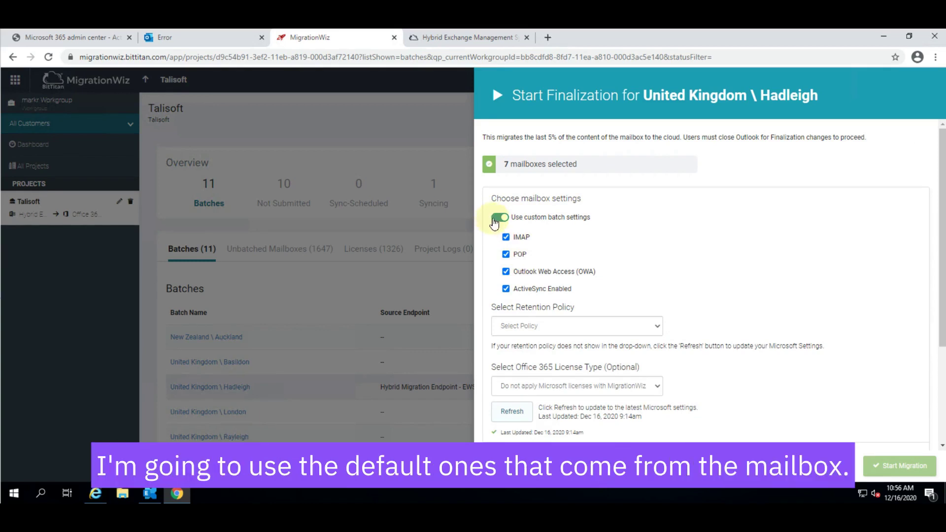
left_click(500, 218)
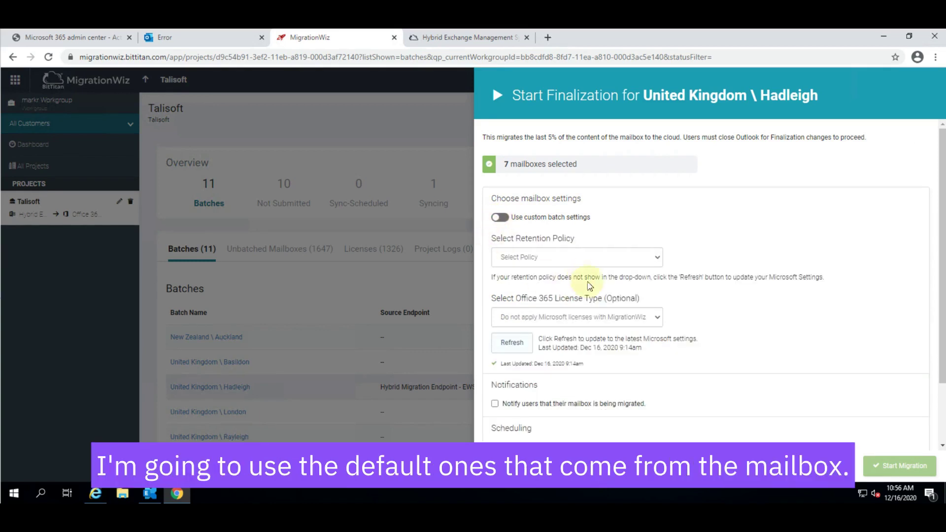
left_click(571, 258)
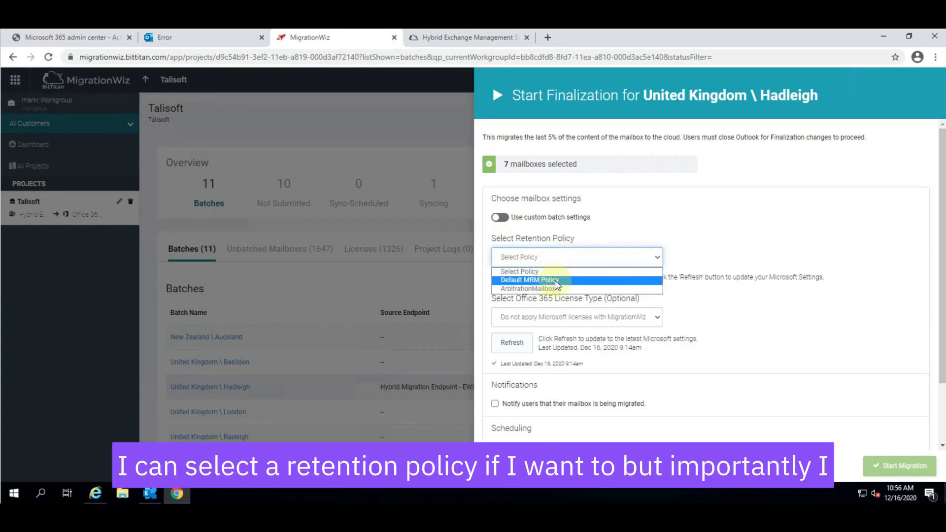
left_click(554, 279)
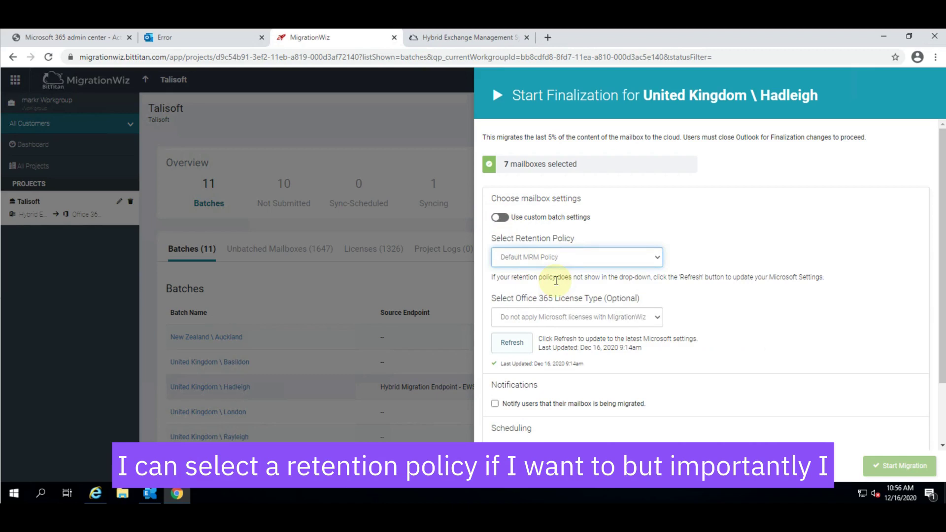
Assign the DEVELOPERPACK_E5 licence and United States user location.
left_click(610, 318)
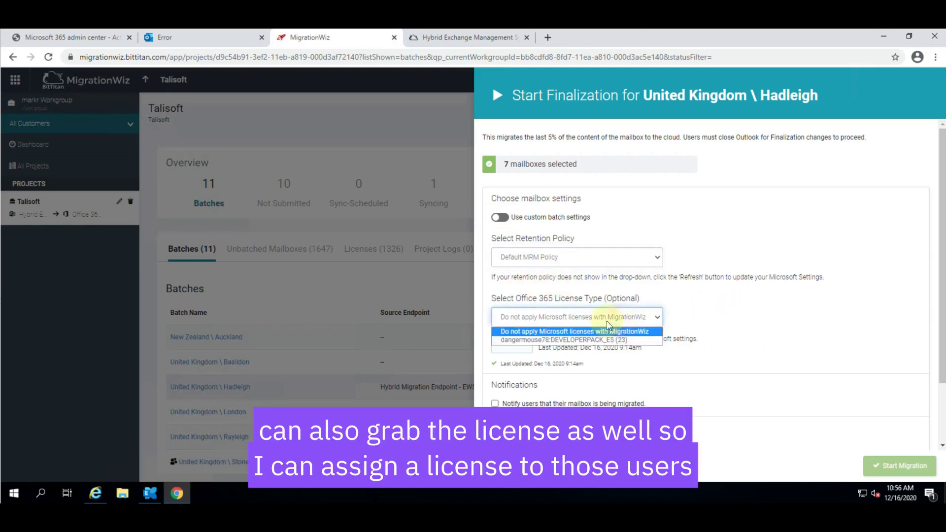
left_click(560, 341)
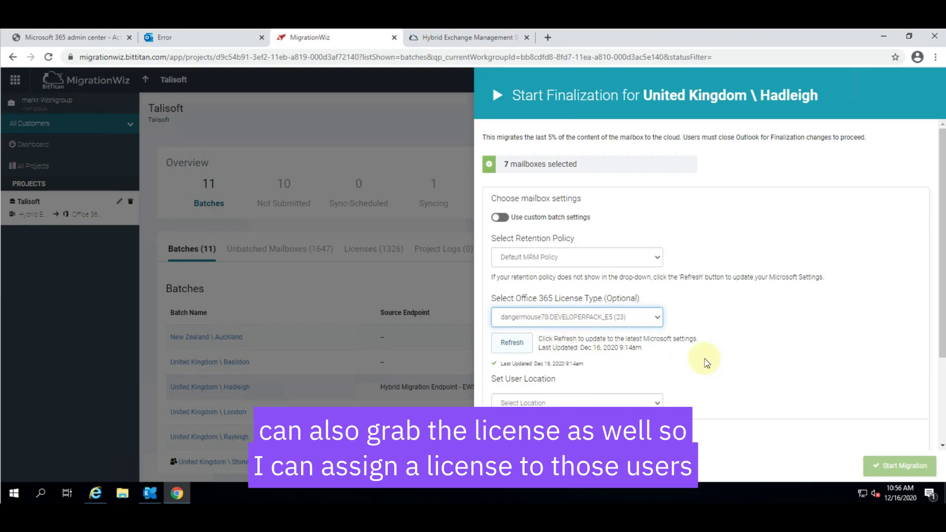
left_click(600, 403)
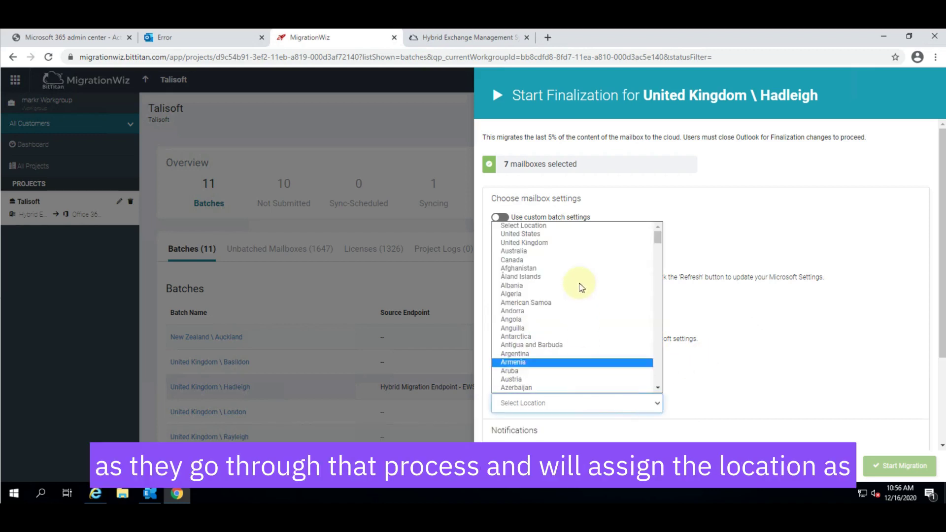
left_click(561, 235)
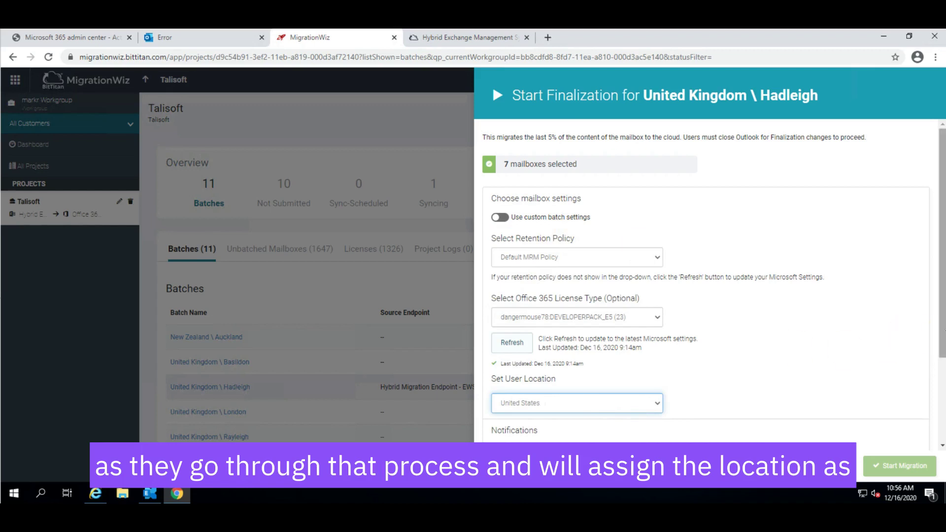
left_click_drag(940, 330, 940, 423)
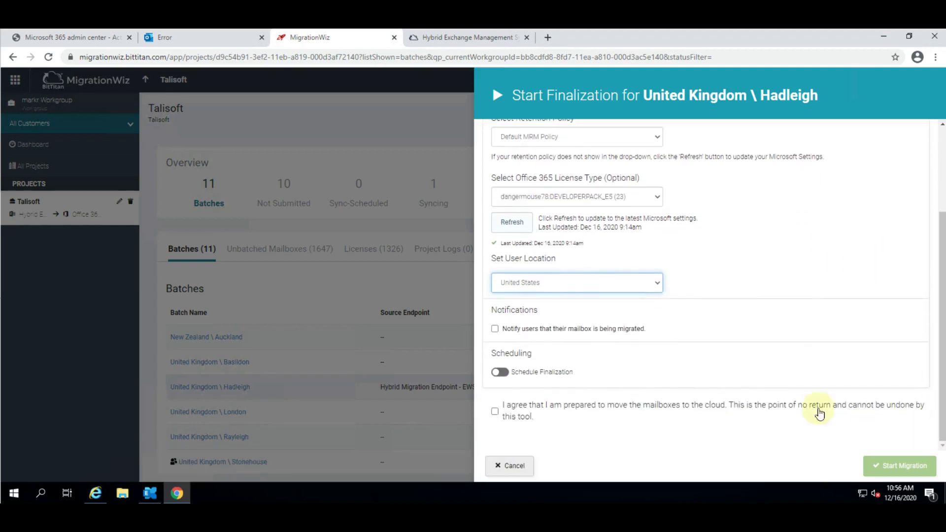
Finalize Hadleigh immediately with the agreement accepted, then view Microsoft 365 users and Exchange mailboxes.
left_click(501, 373)
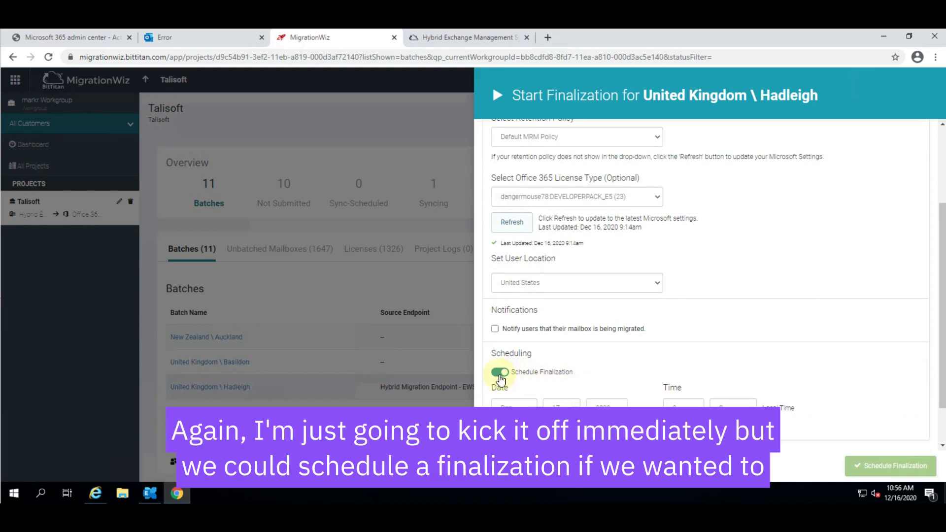
left_click(499, 372)
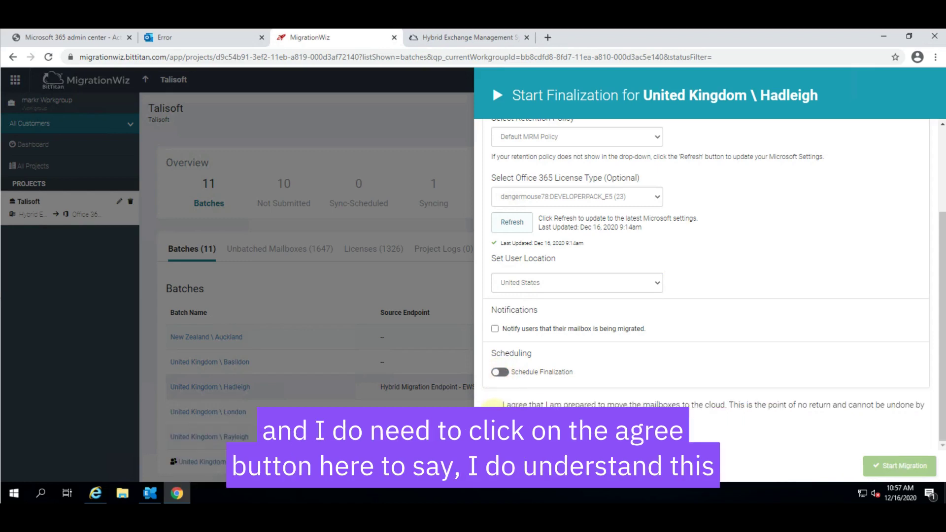
left_click(494, 404)
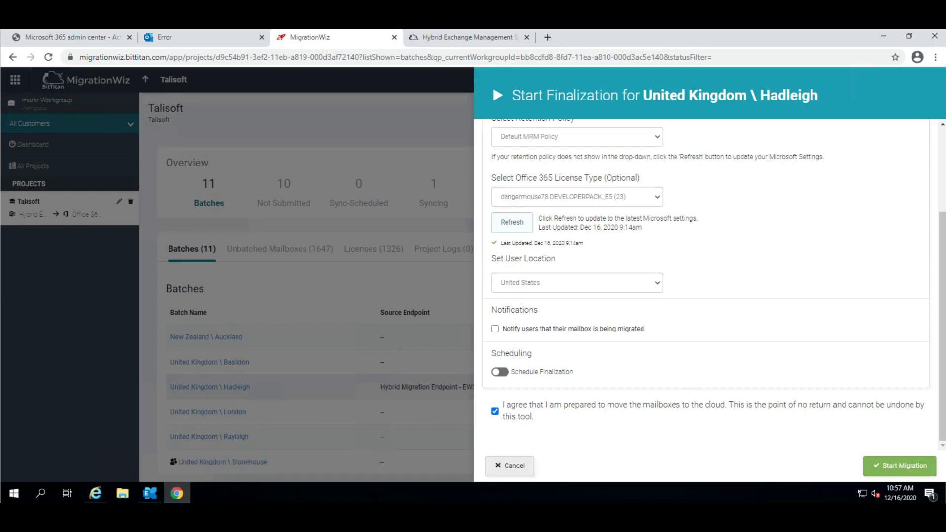
left_click(895, 464)
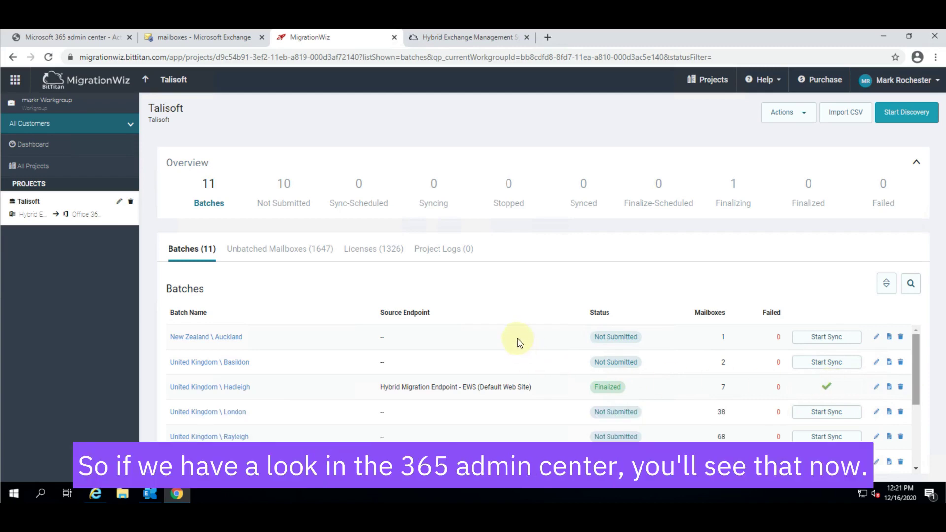
left_click(75, 39)
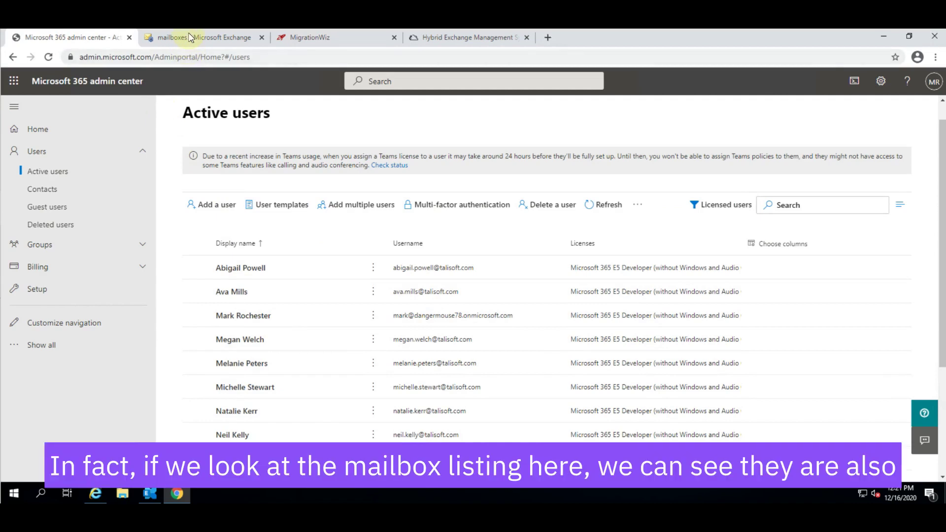
left_click(189, 38)
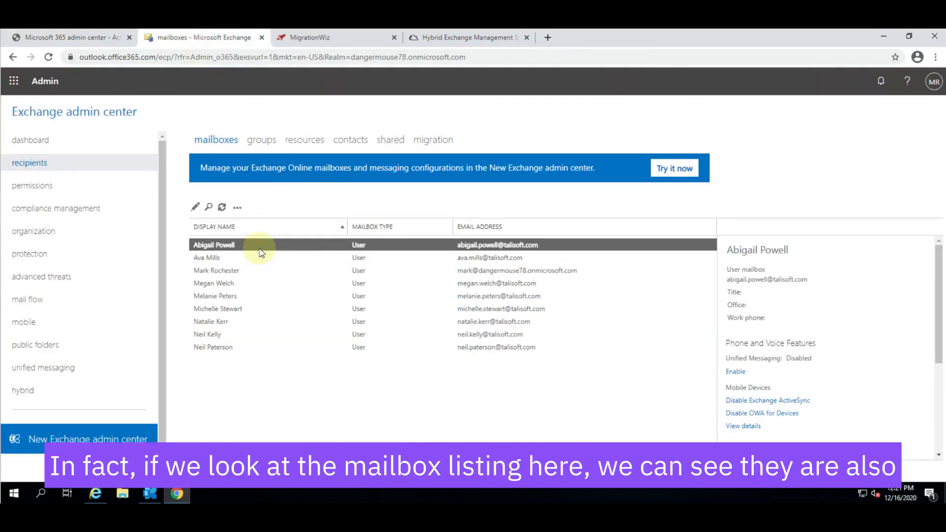